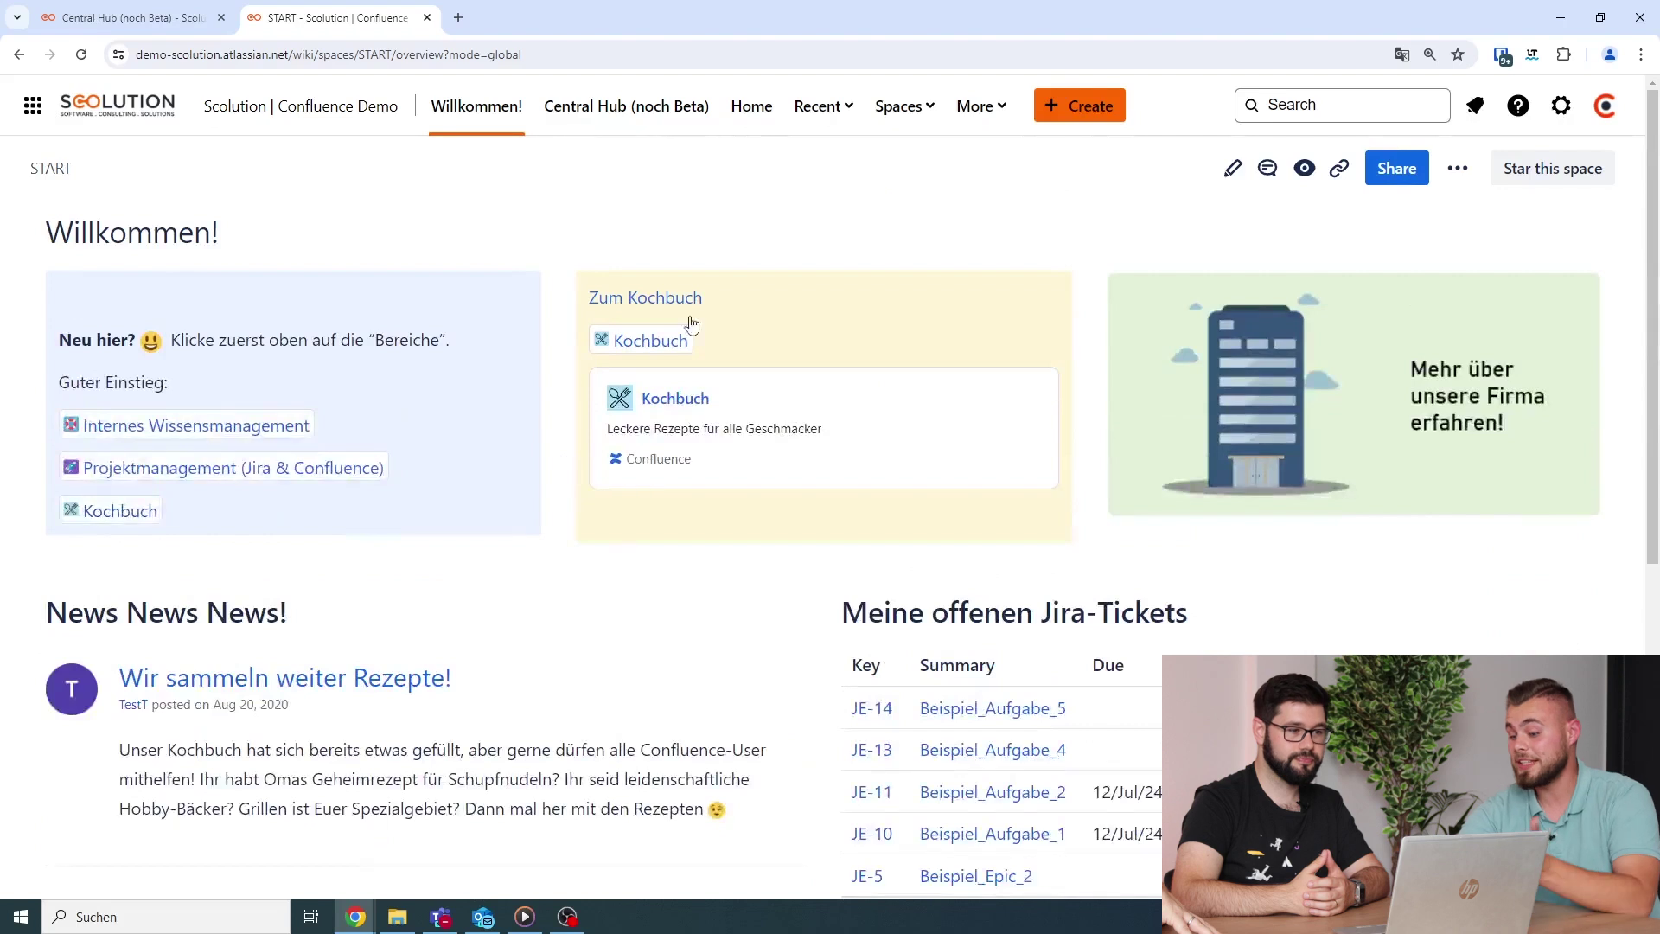
Visit the Home page, then open Central Hub (noch Beta) and look through its announcements and employee recognition sections.
left_click(758, 115)
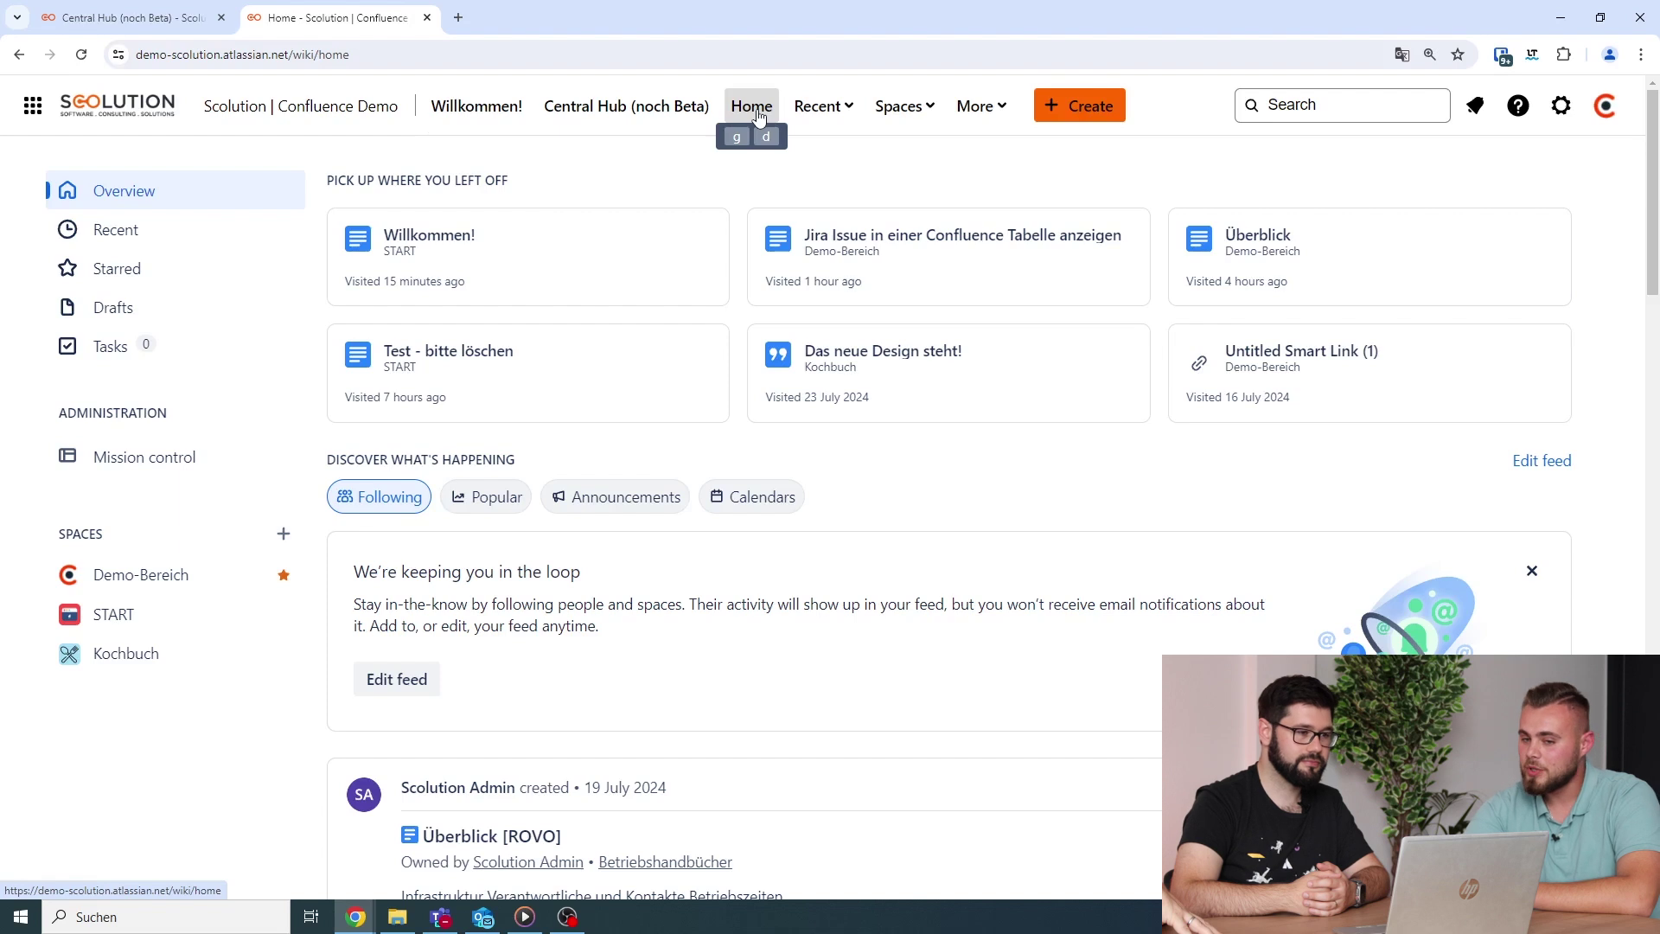
left_click(629, 106)
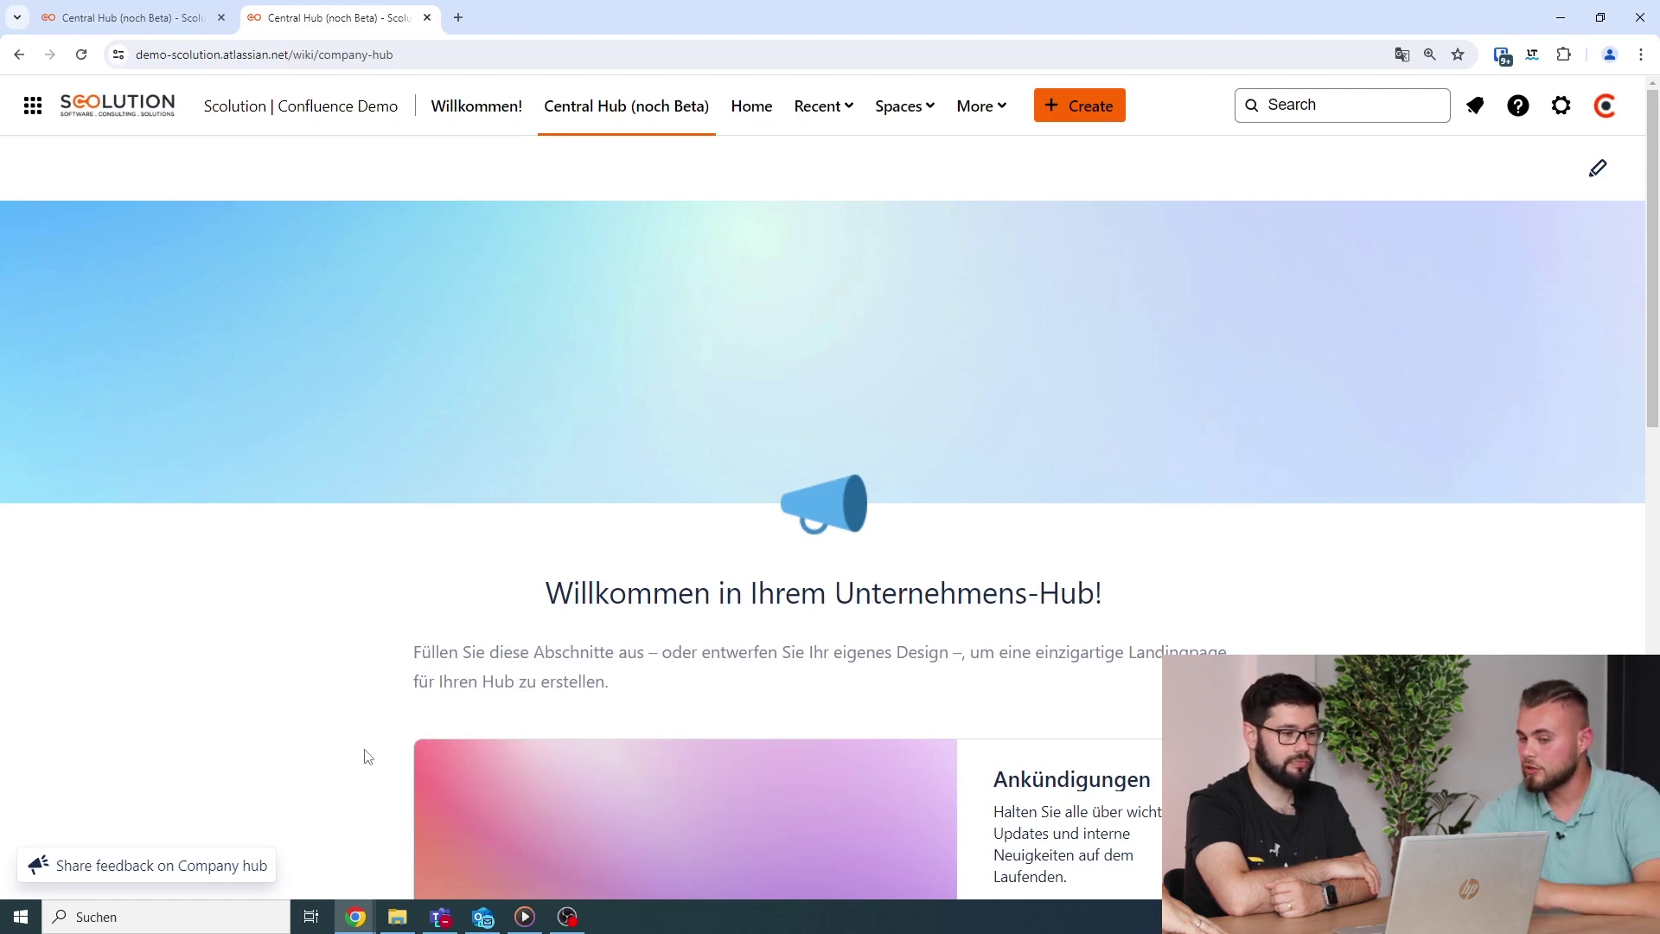
scroll(368, 756, "down", 5)
scroll(367, 756, "down", 1)
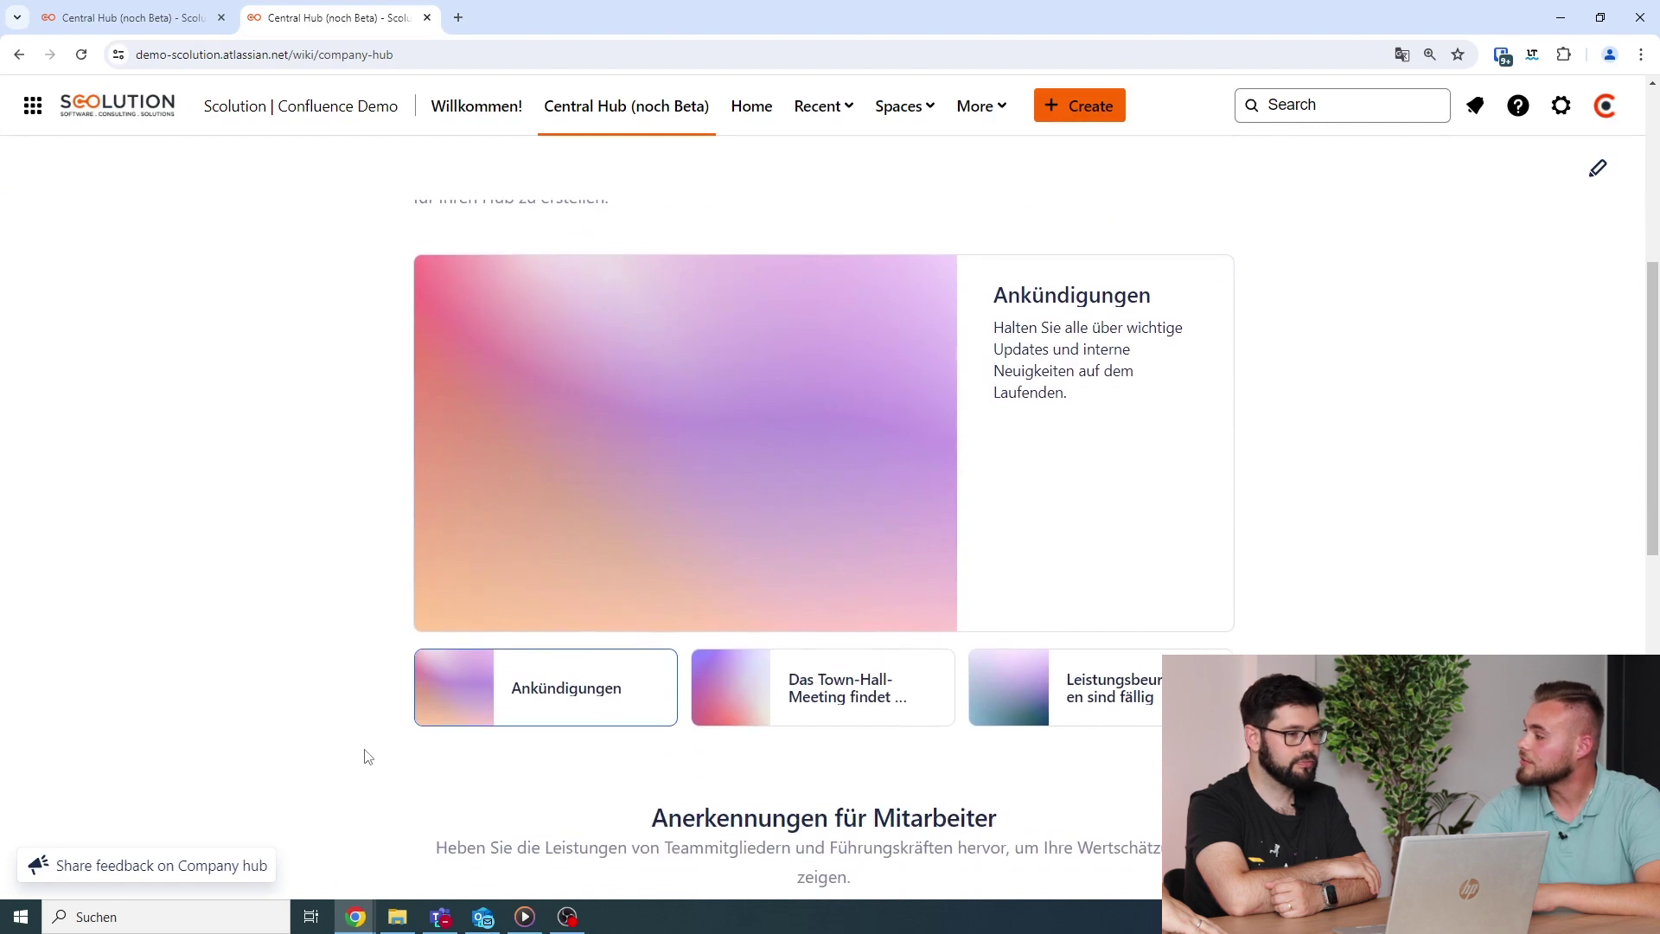
scroll(367, 756, "down", 3)
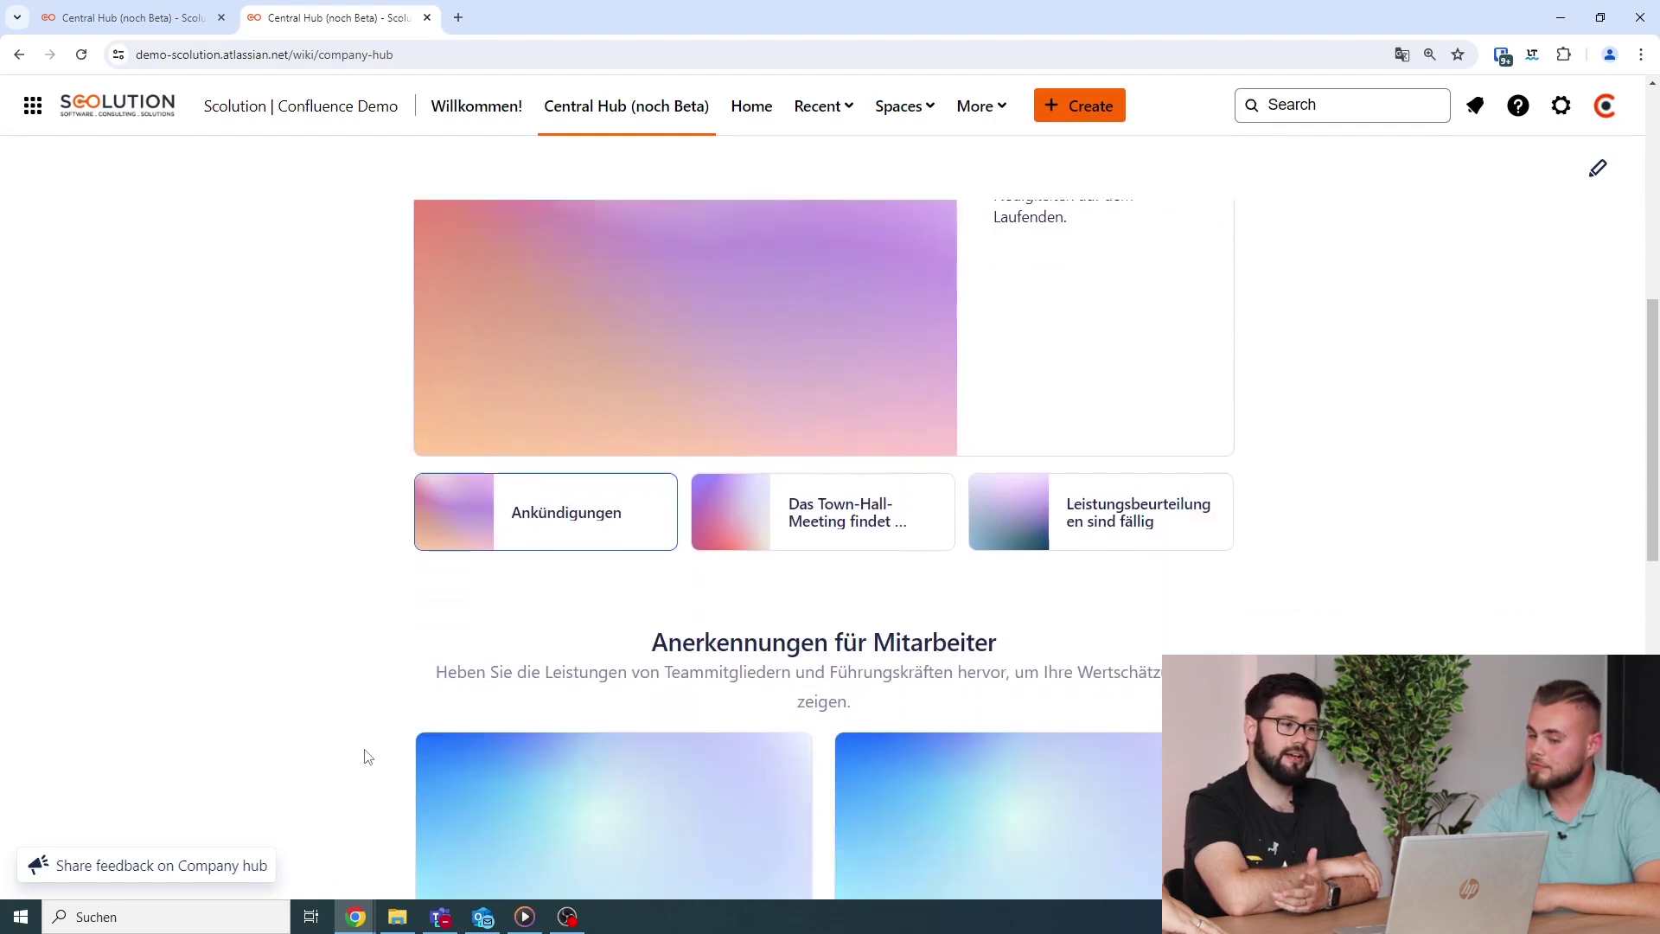
scroll(367, 756, "down", 2)
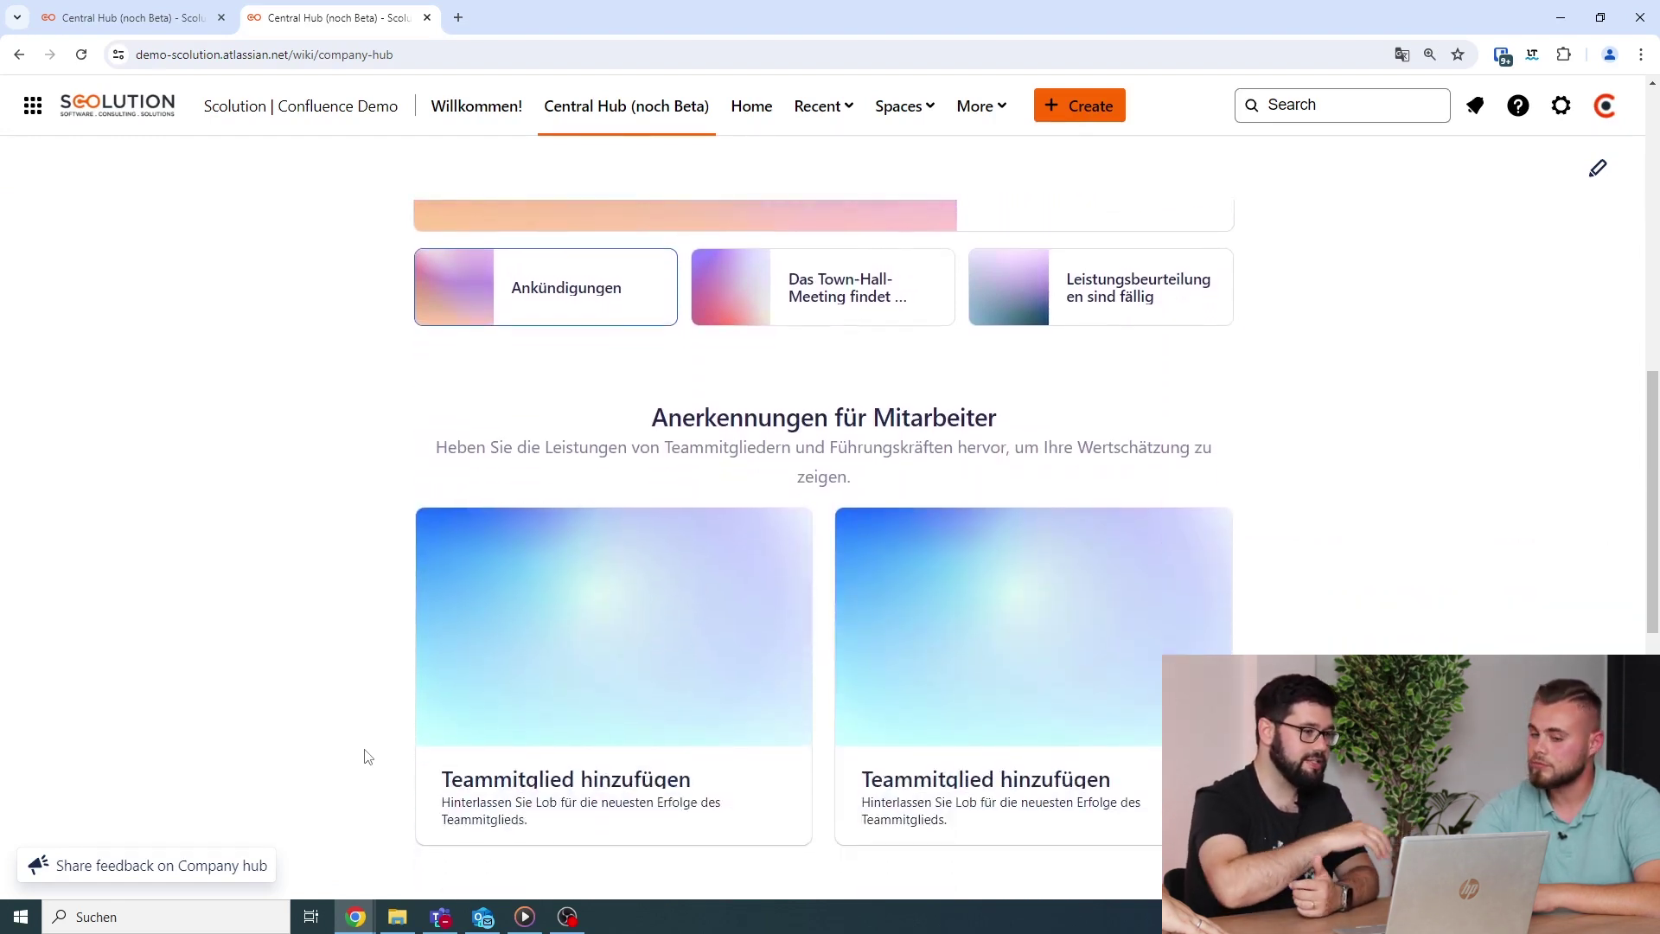
scroll(368, 757, "down", 2)
scroll(367, 756, "down", 1)
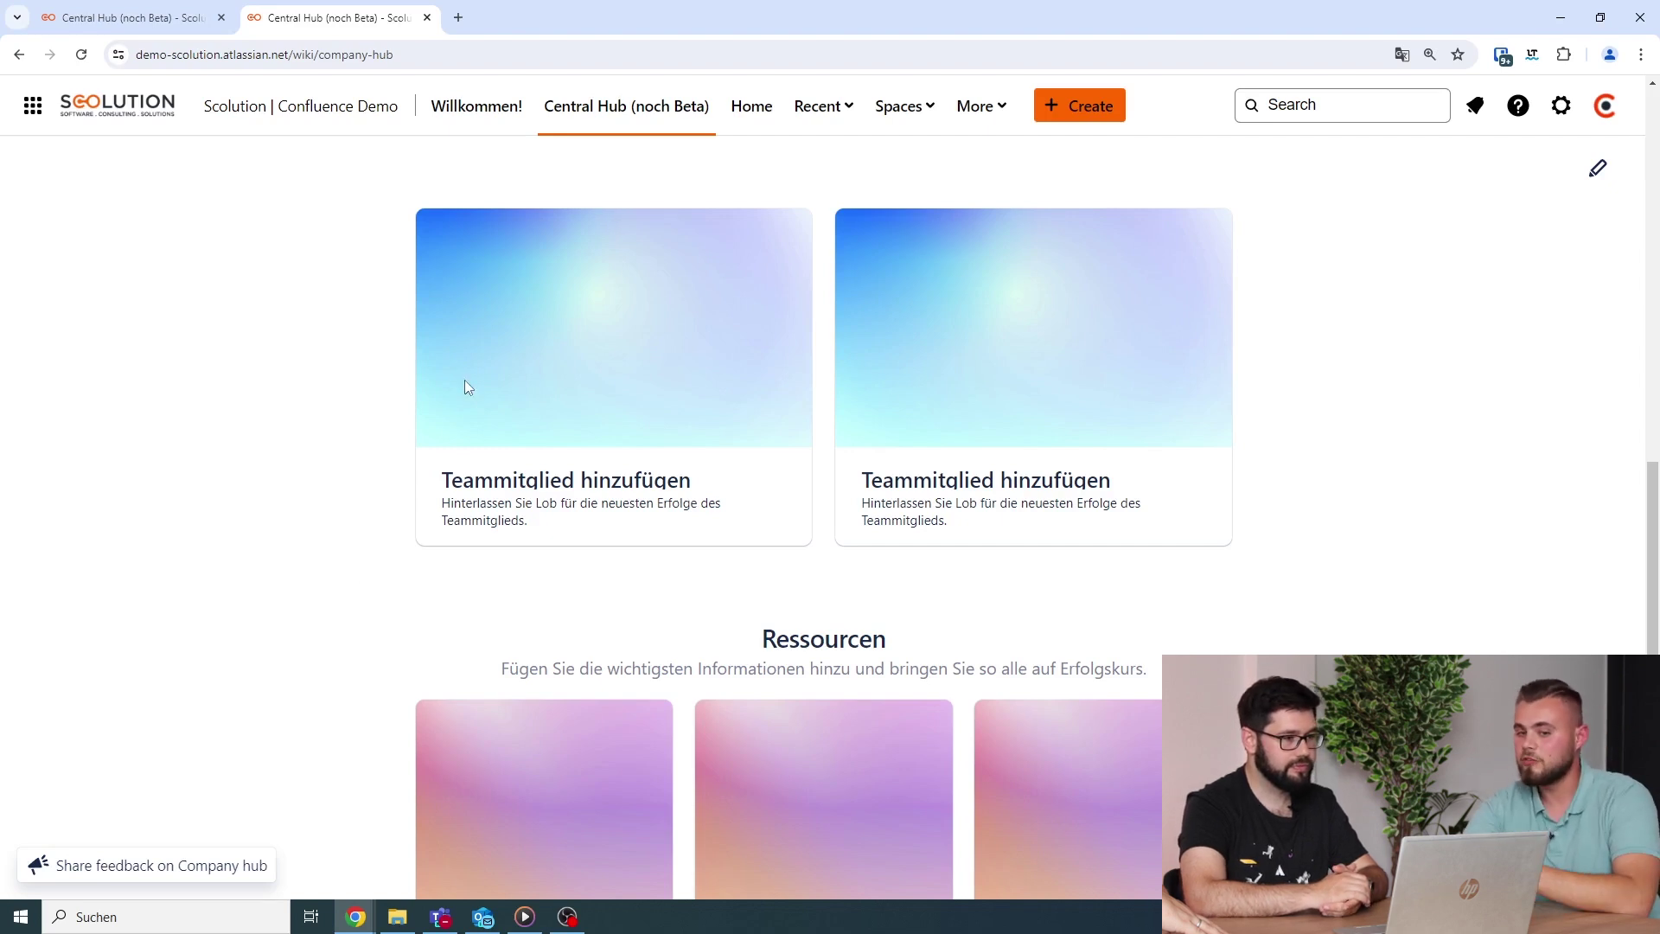
Compare the Willkommen! page with Central Hub (noch Beta), and review the hub's Ressourcen and Quick-Links sections.
left_click(475, 107)
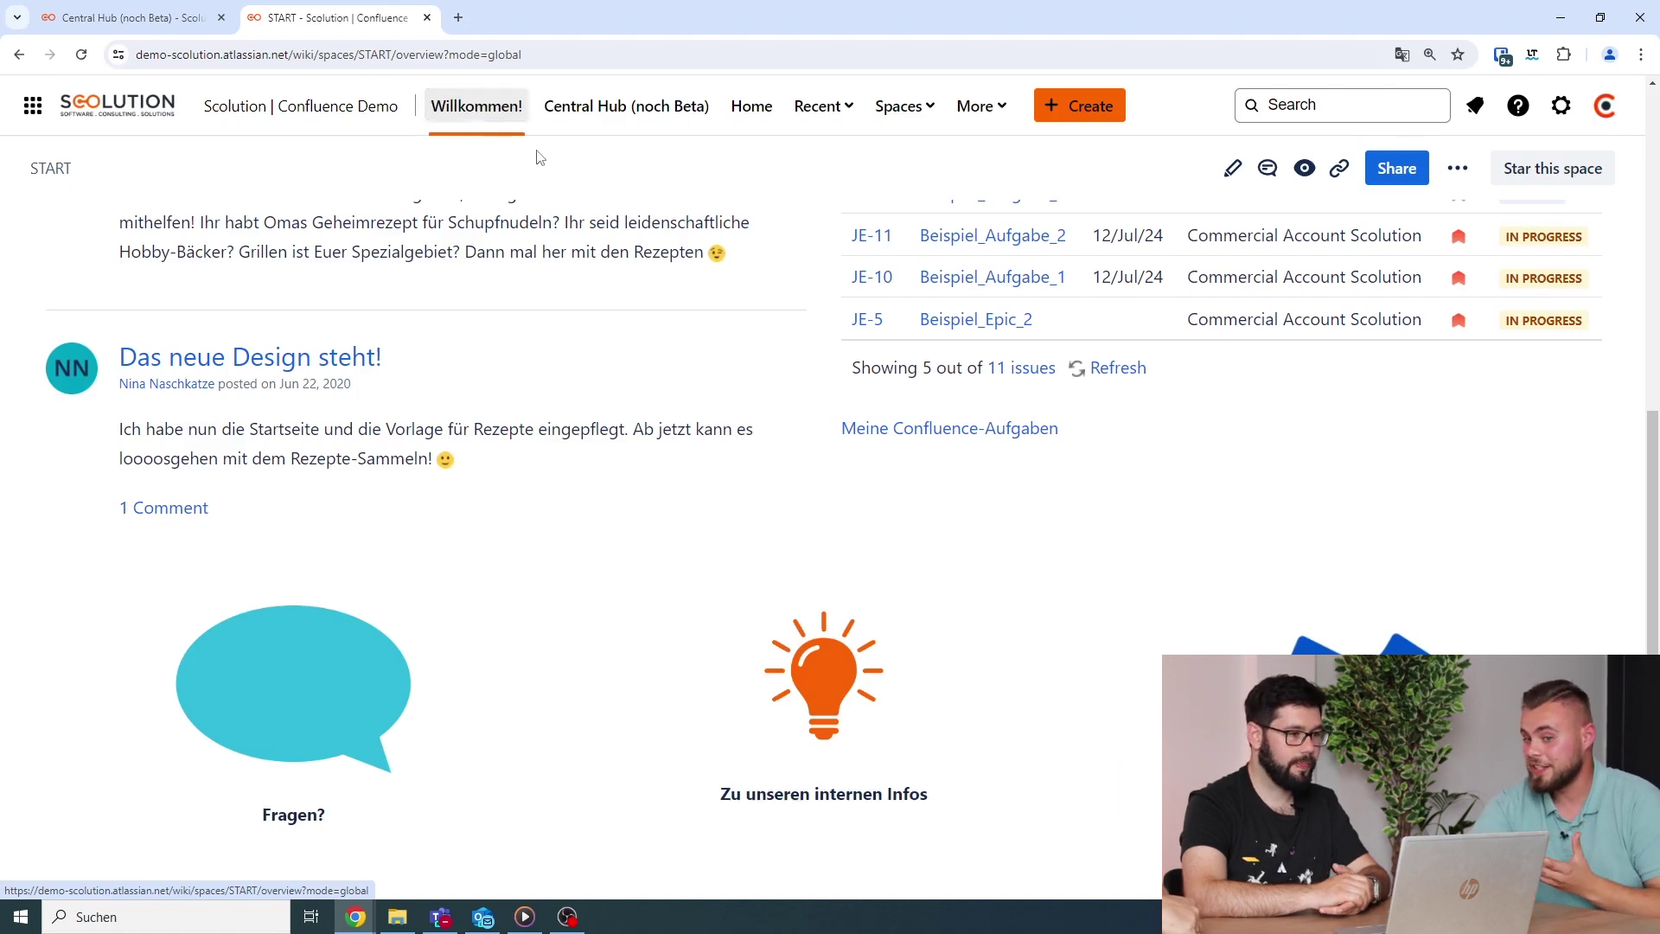
left_click(588, 127)
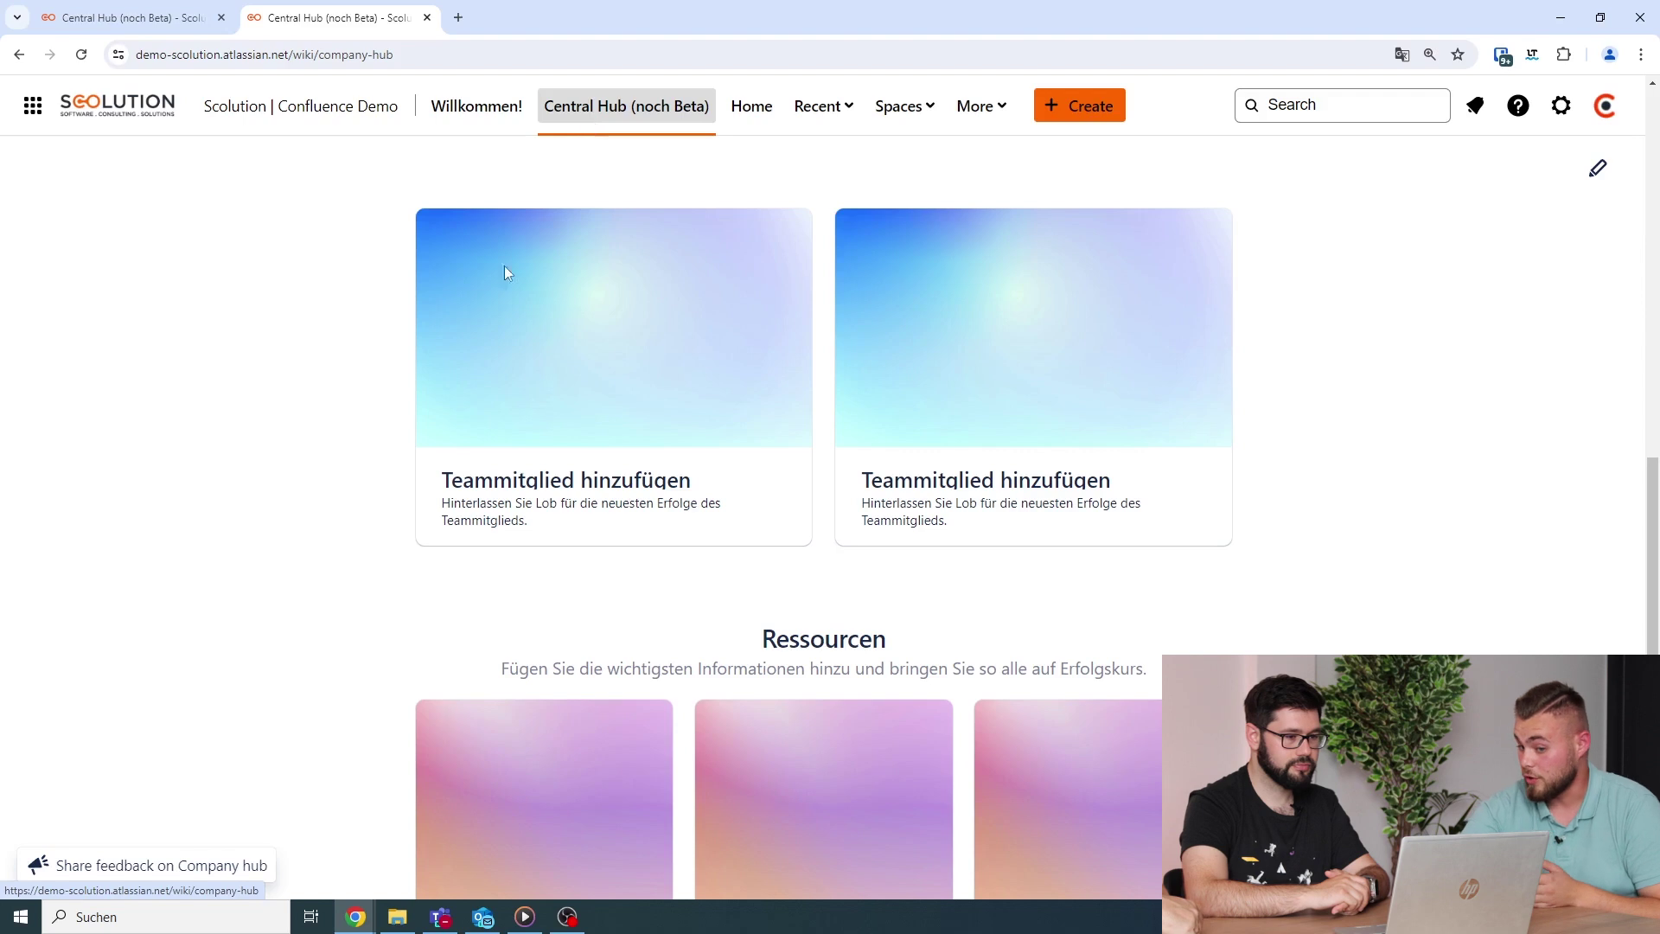
scroll(262, 531, "down", 2)
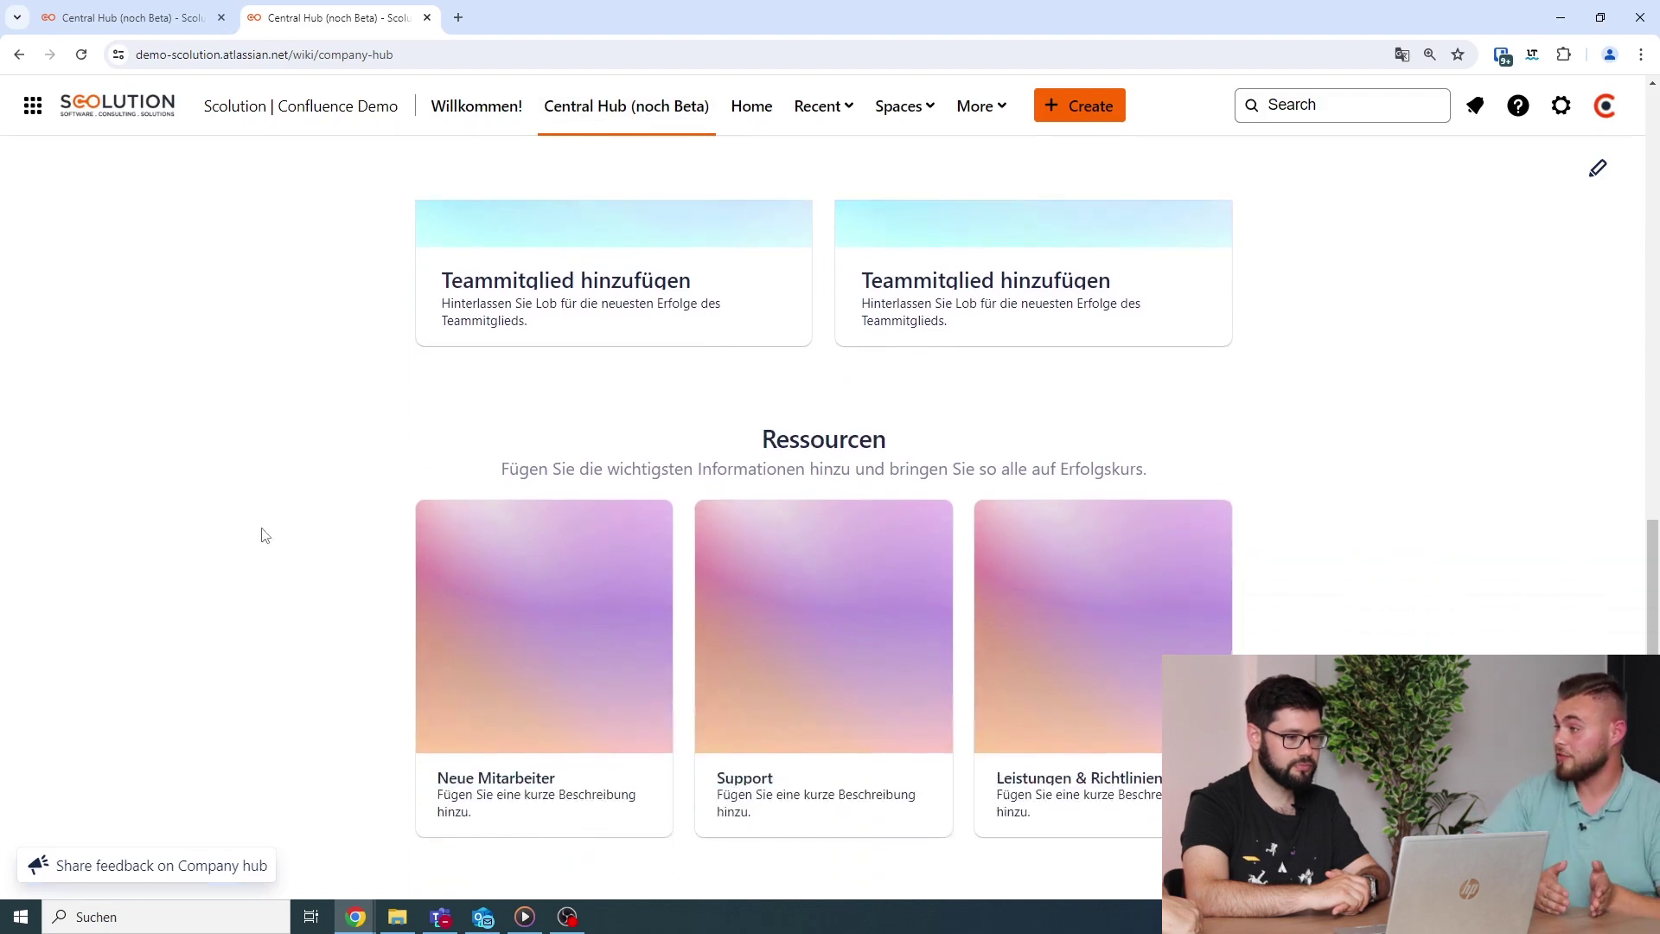
scroll(264, 535, "down", 1)
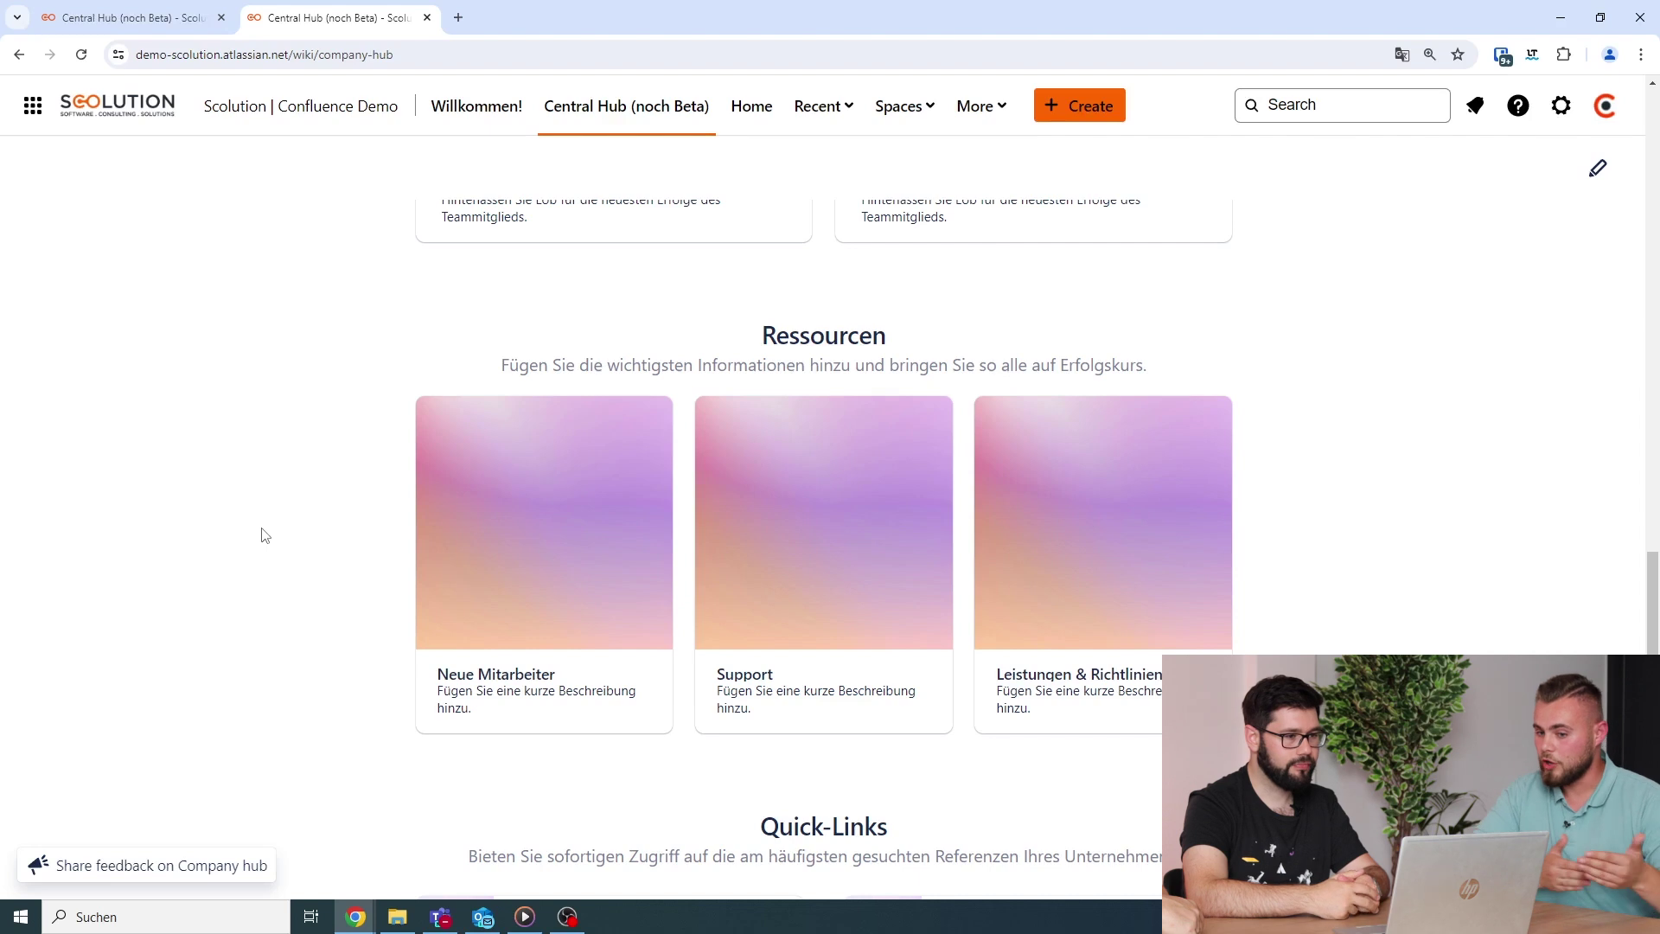
scroll(264, 535, "down", 2)
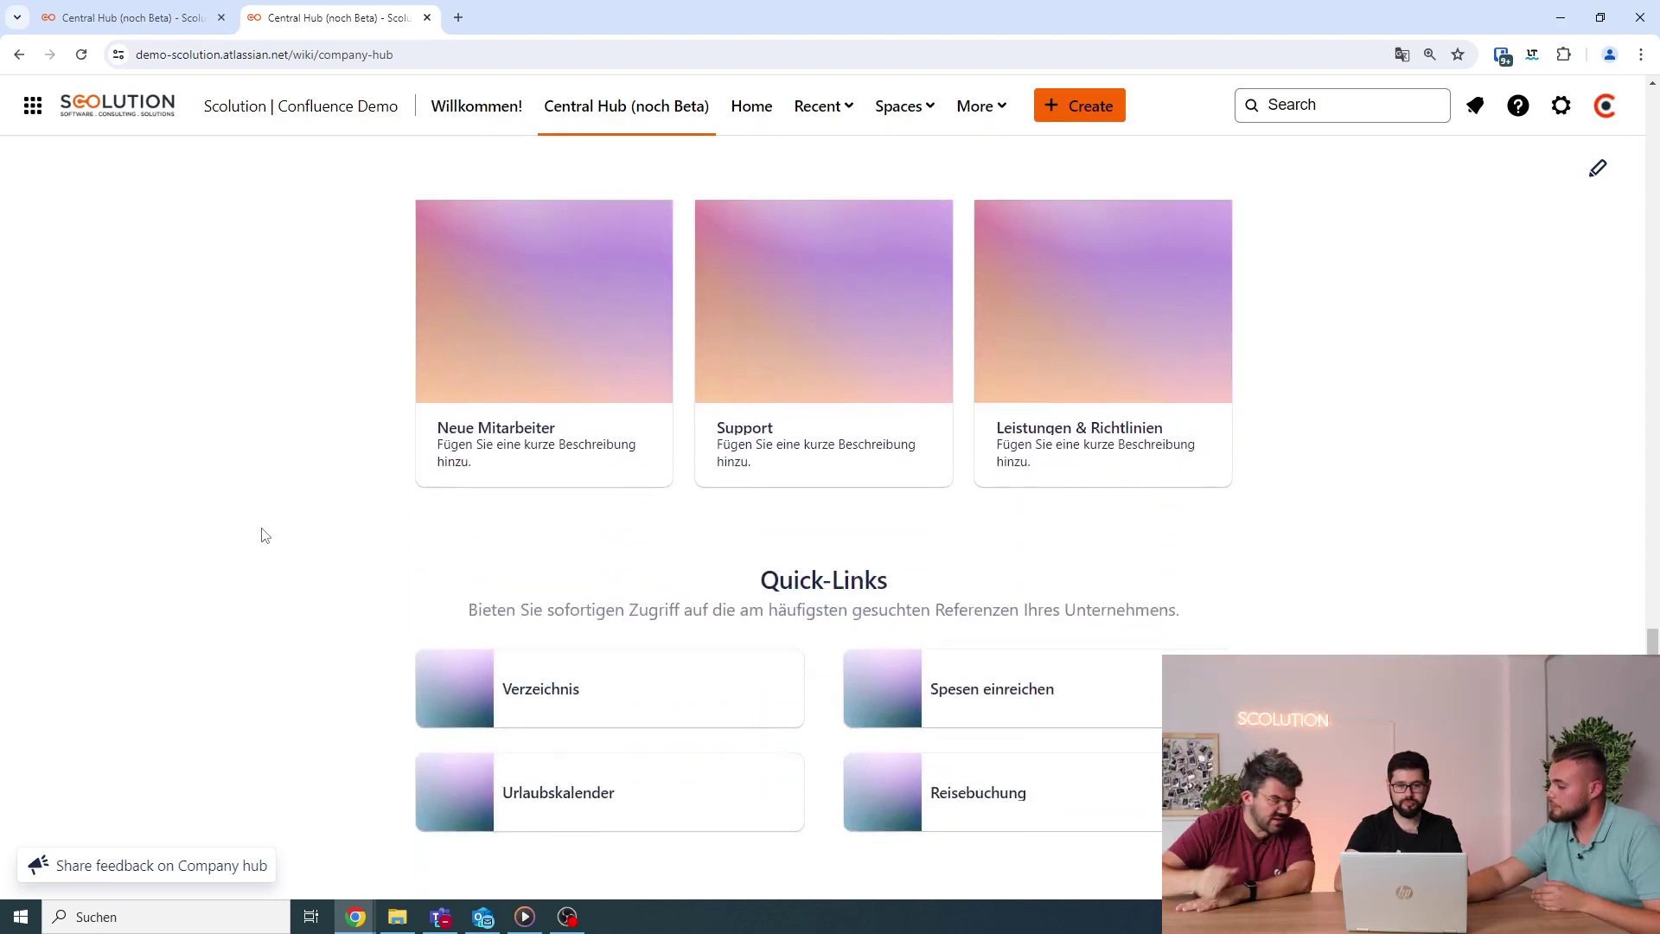
scroll(265, 535, "up", 6)
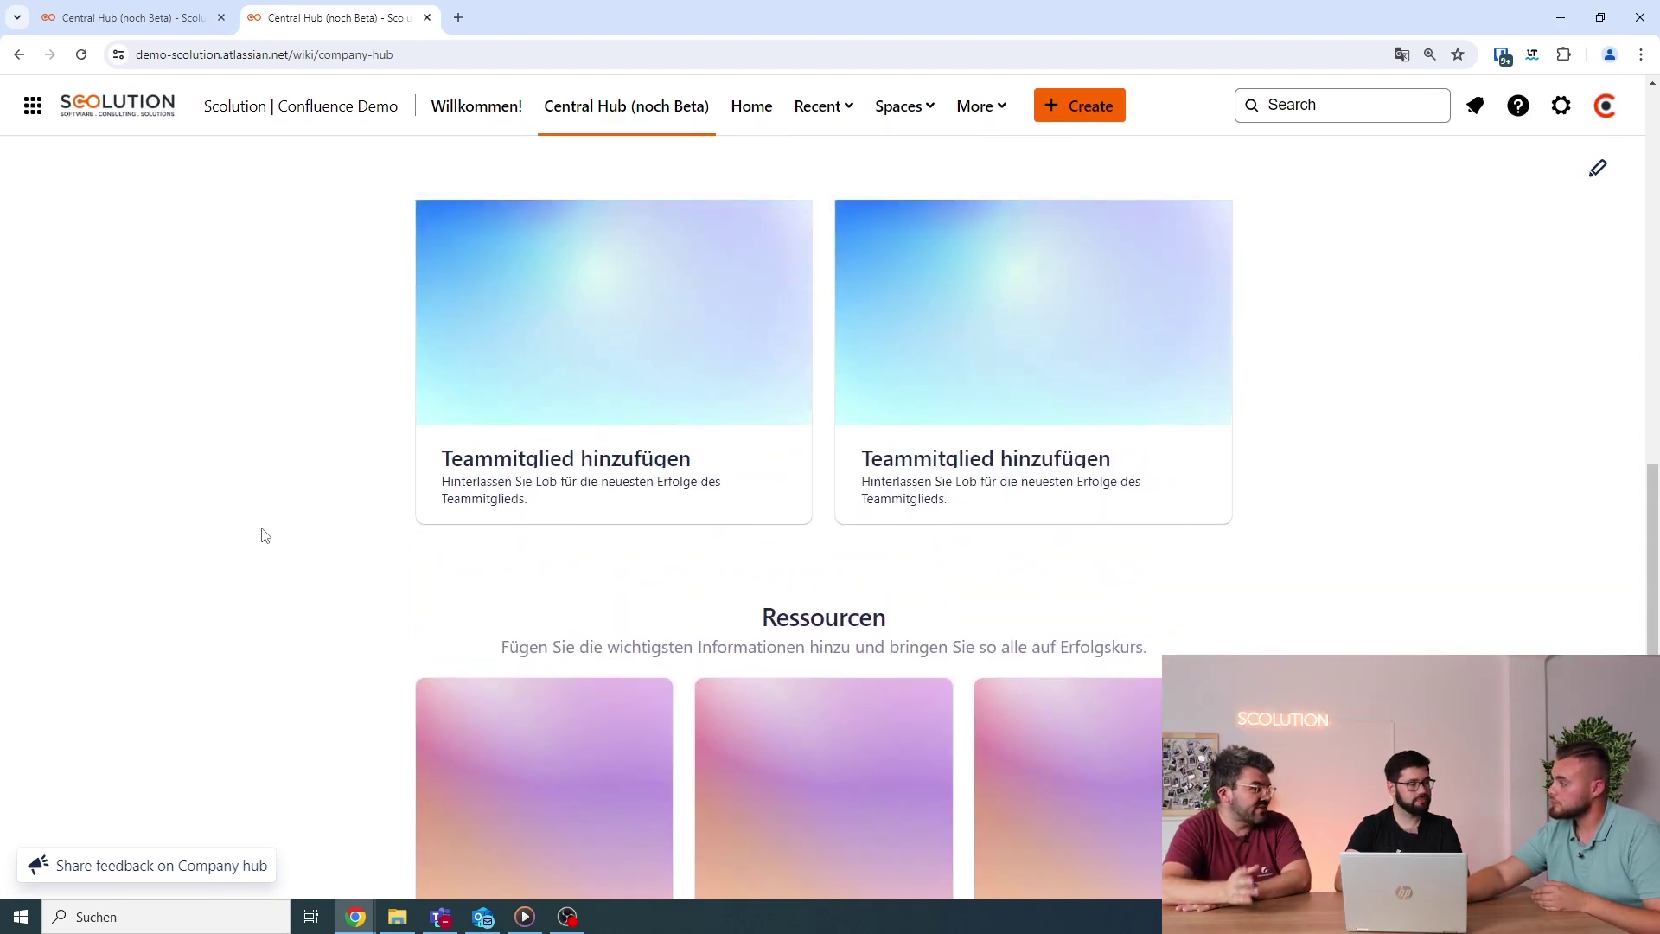
scroll(264, 535, "up", 2)
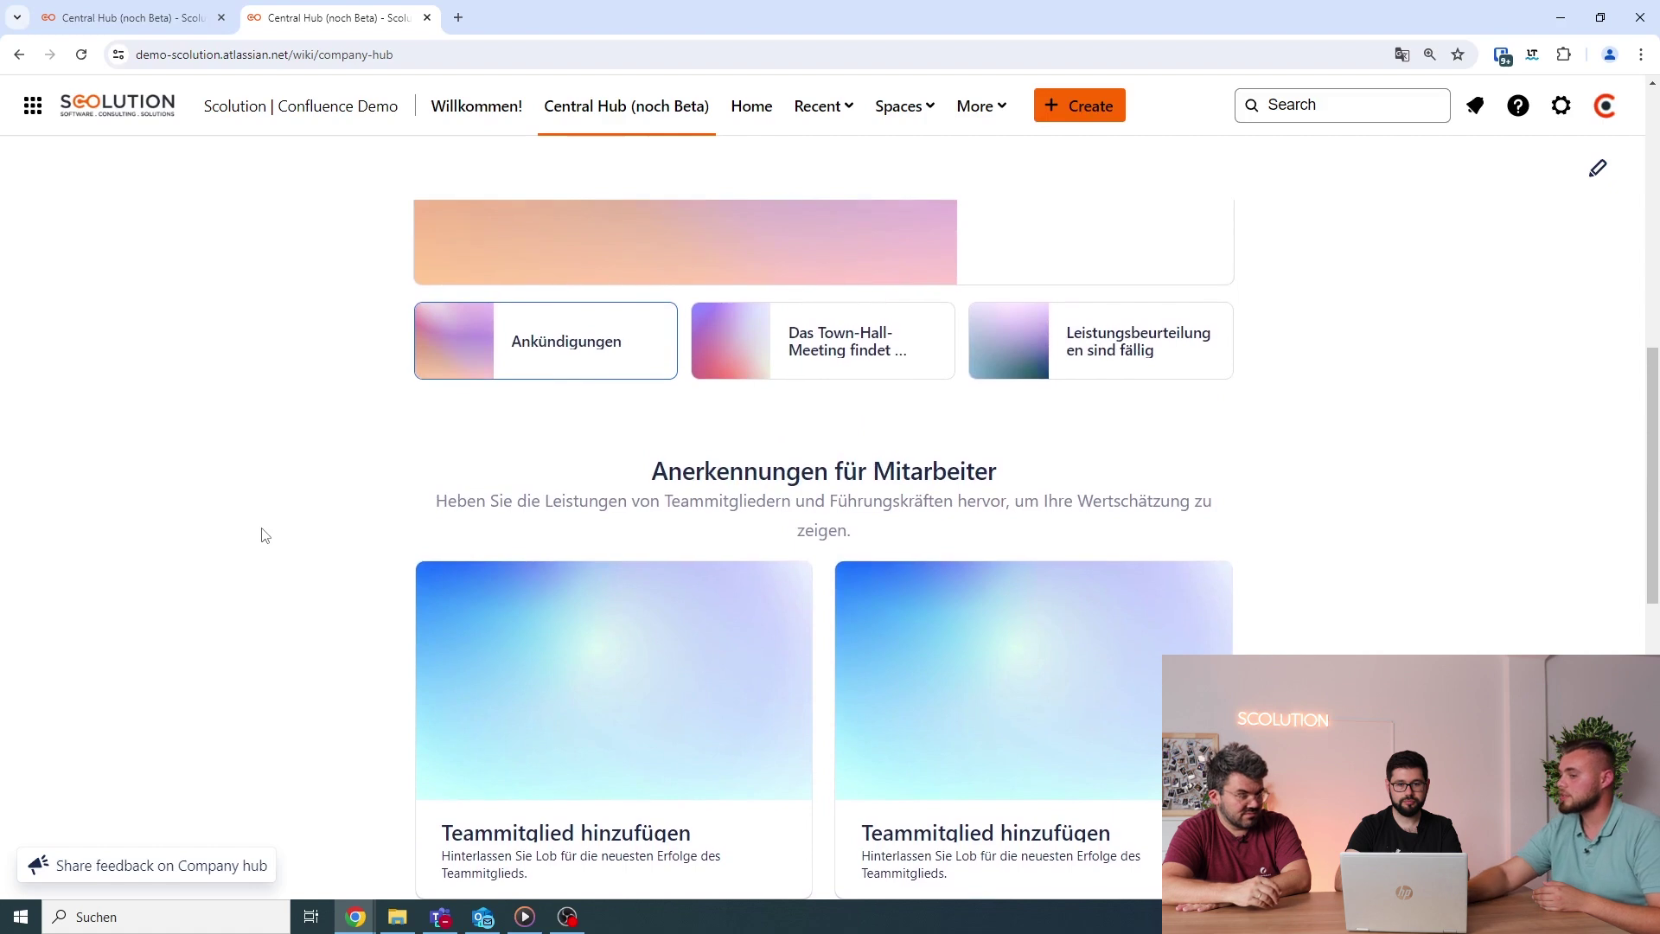
scroll(264, 535, "up", 3)
scroll(265, 536, "up", 4)
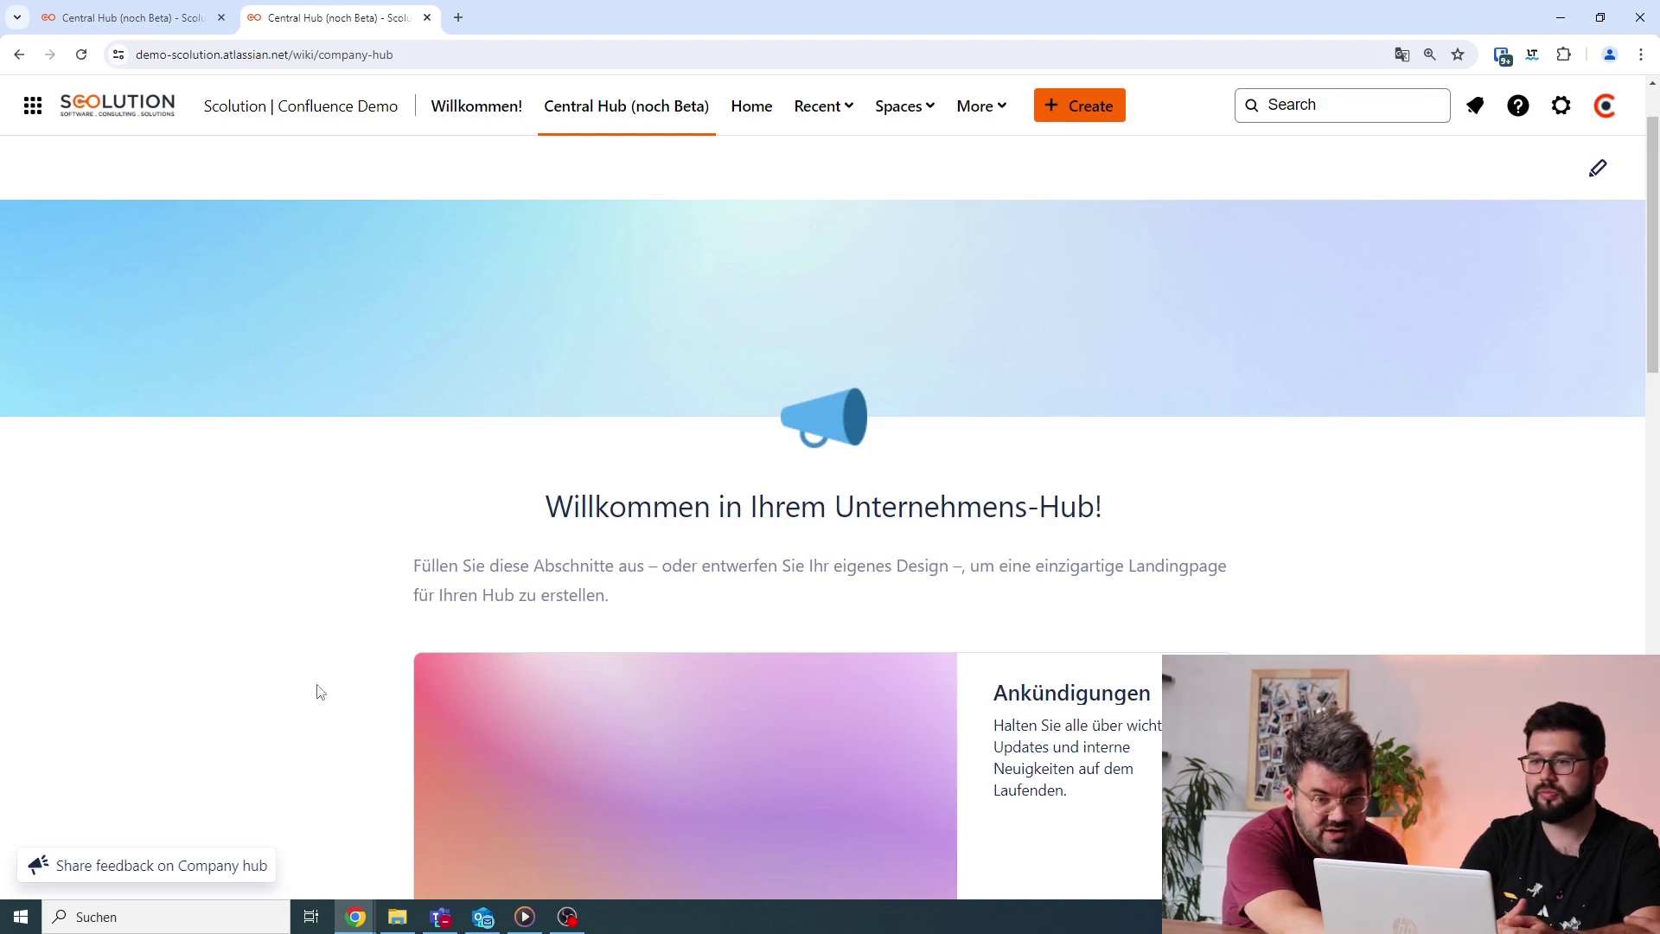
Open the Central Hub (noch Beta) page in the editor.
scroll(841, 359, "down", 9)
scroll(845, 360, "up", 1)
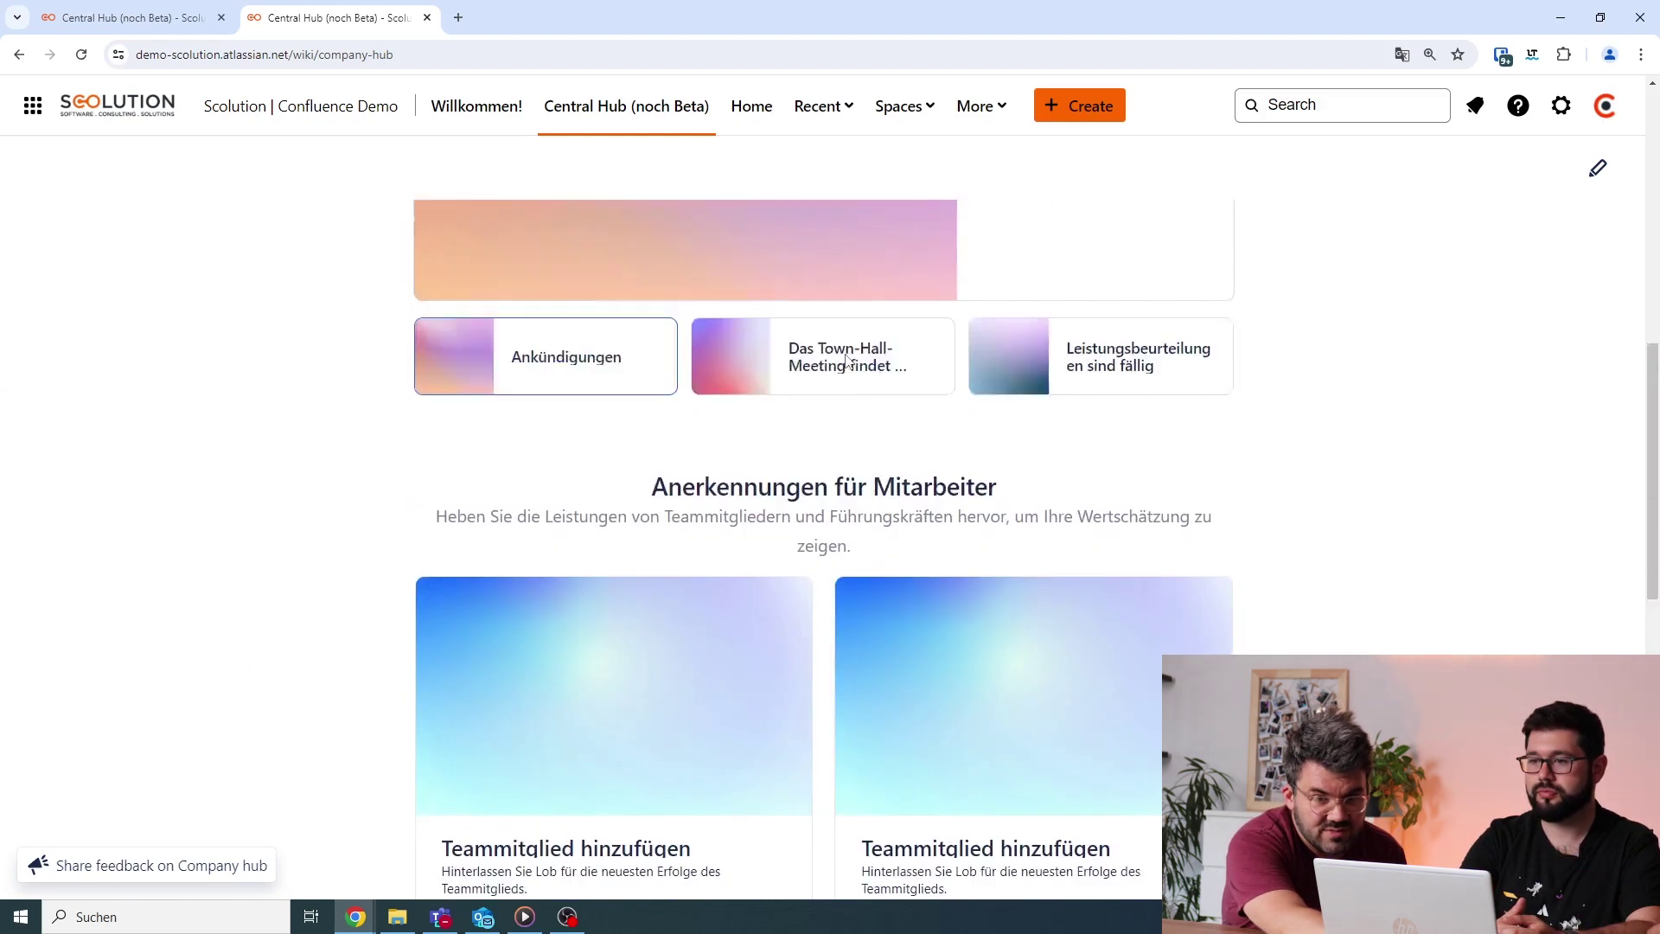
scroll(846, 360, "up", 8)
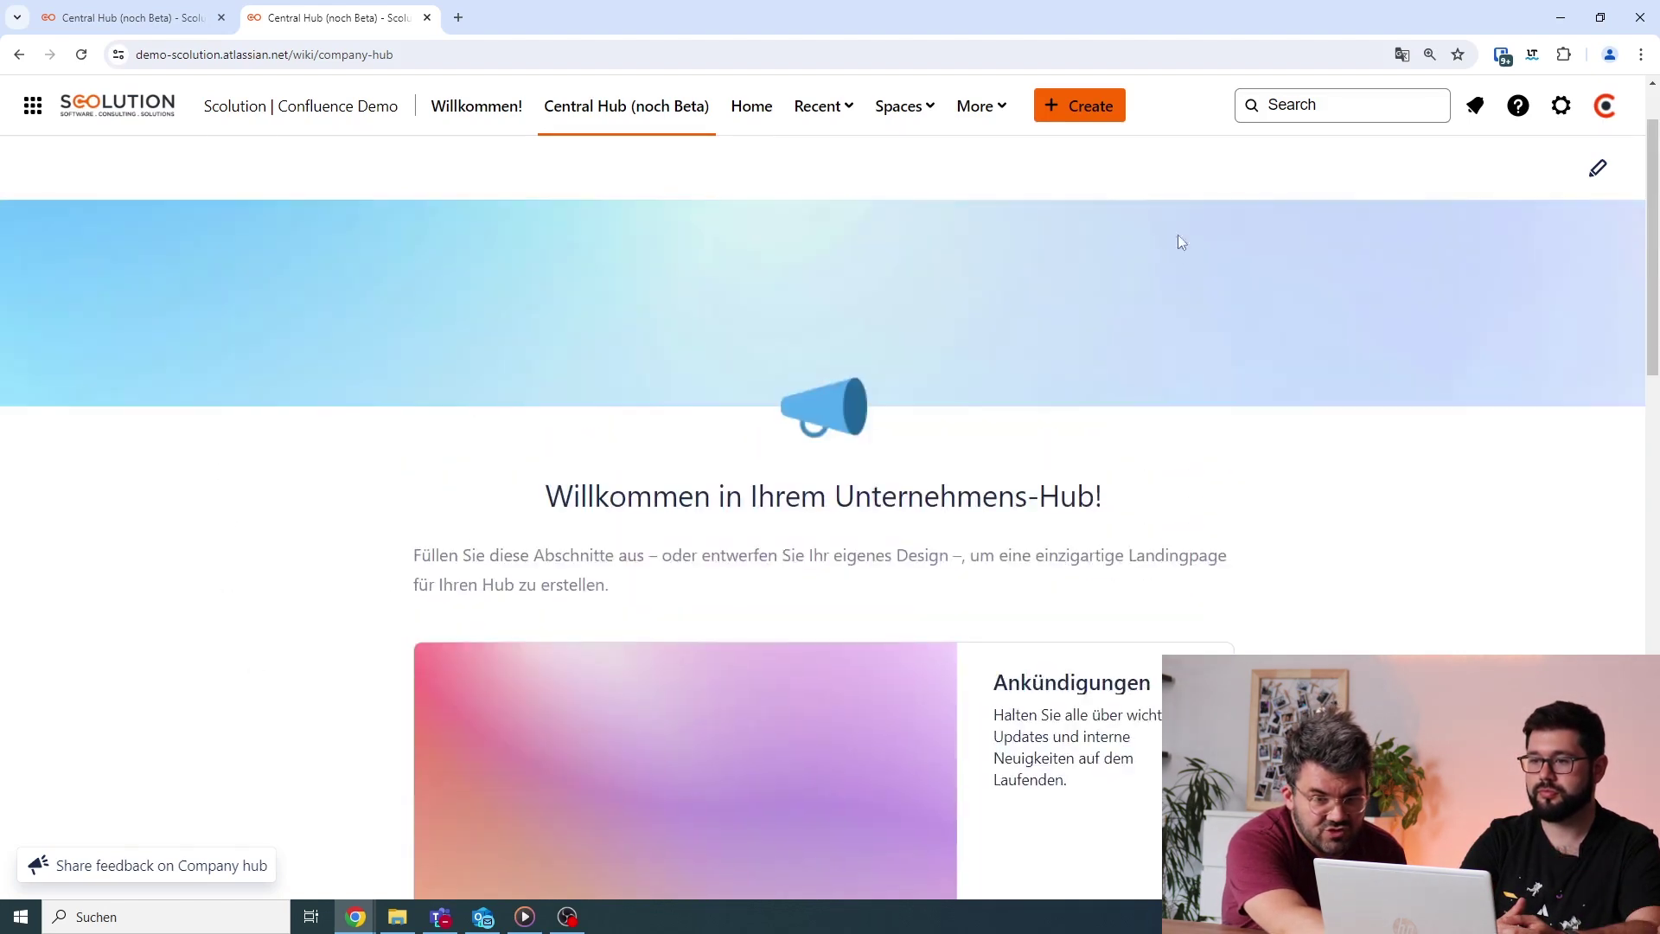
left_click(1600, 170)
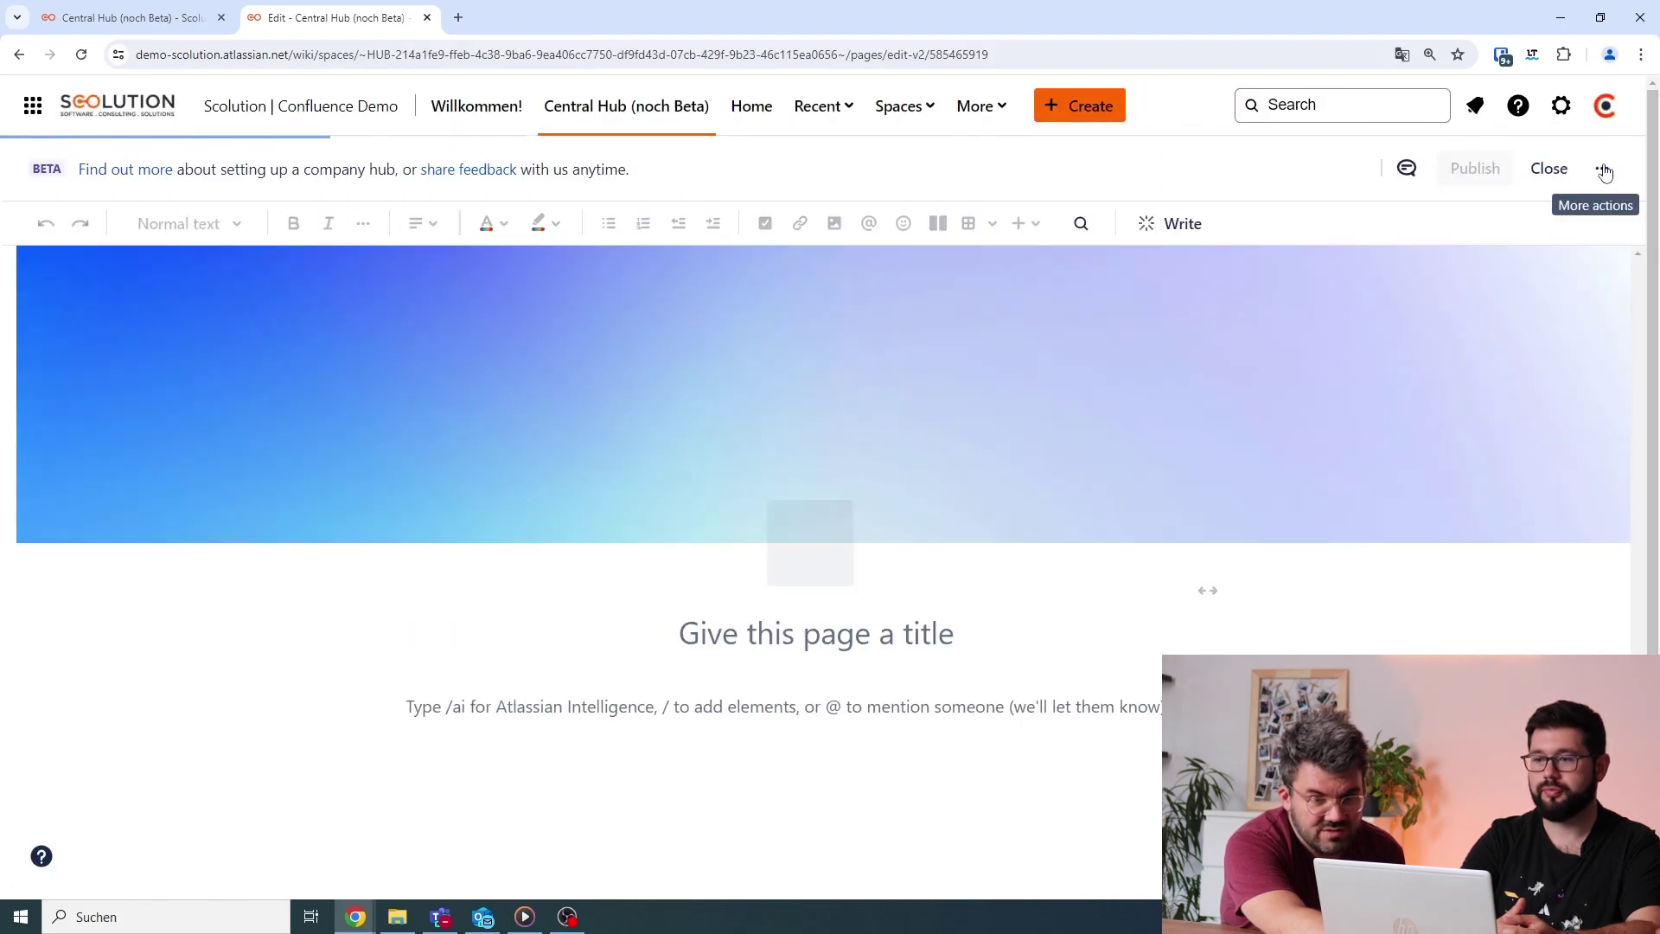
right_click(1616, 173)
left_click(1618, 175)
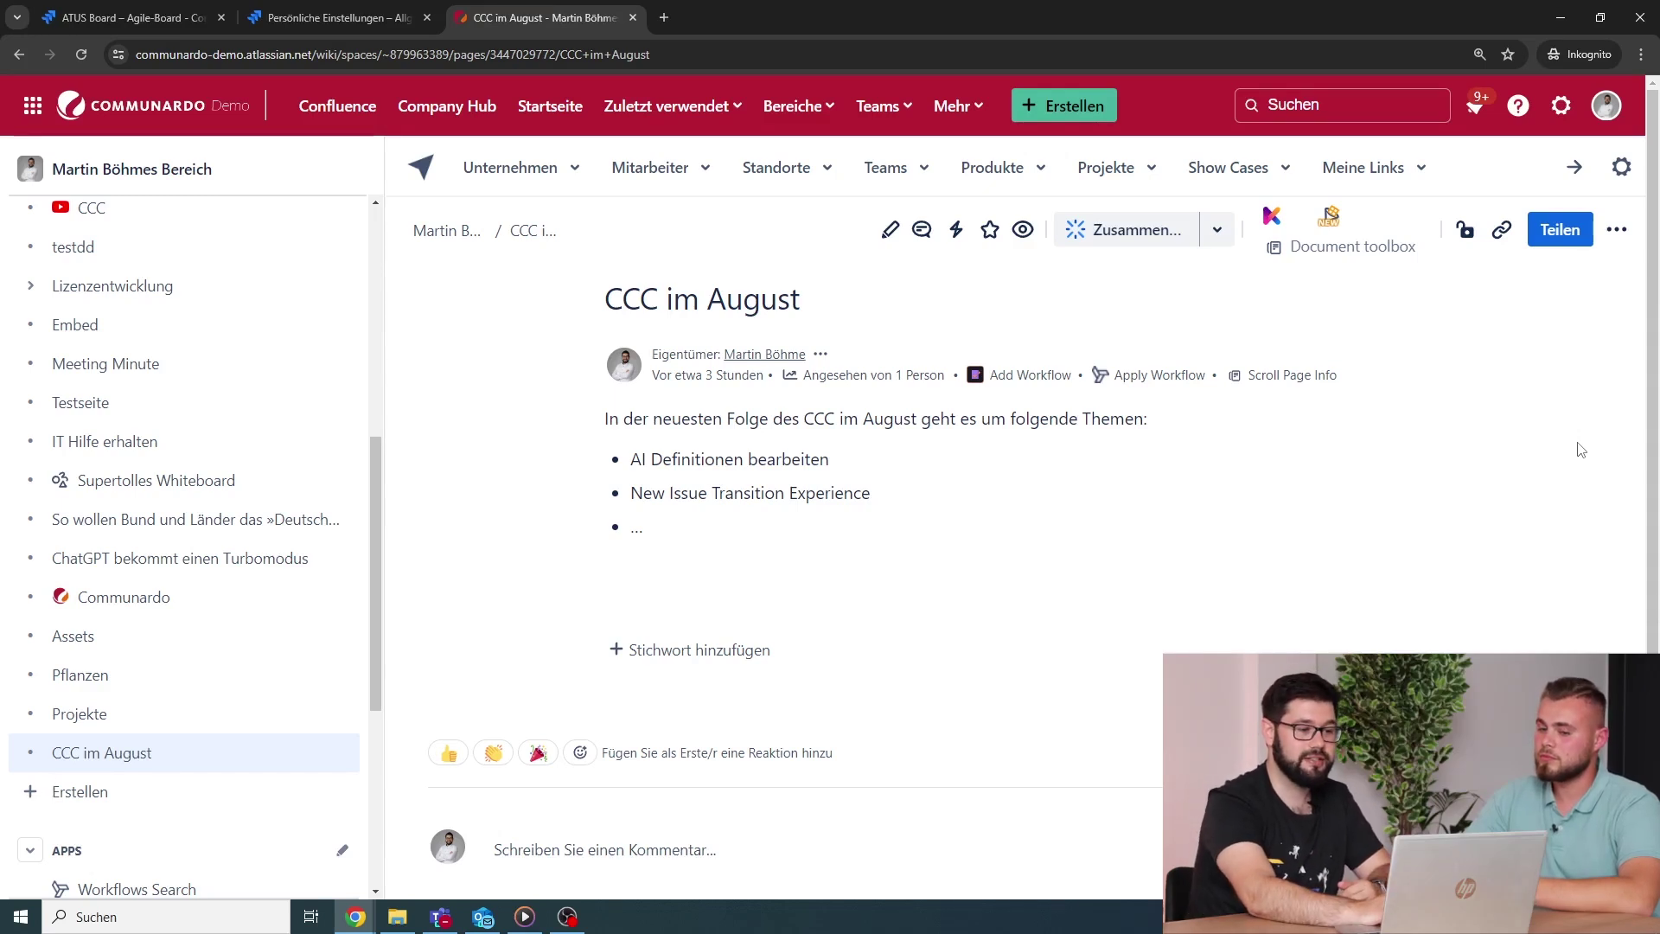
Look up the definition of "CCC" in the intro sentence of CCC im August and change it to "CCC steht für Communardo Cloud Close-up".
double_click(813, 418)
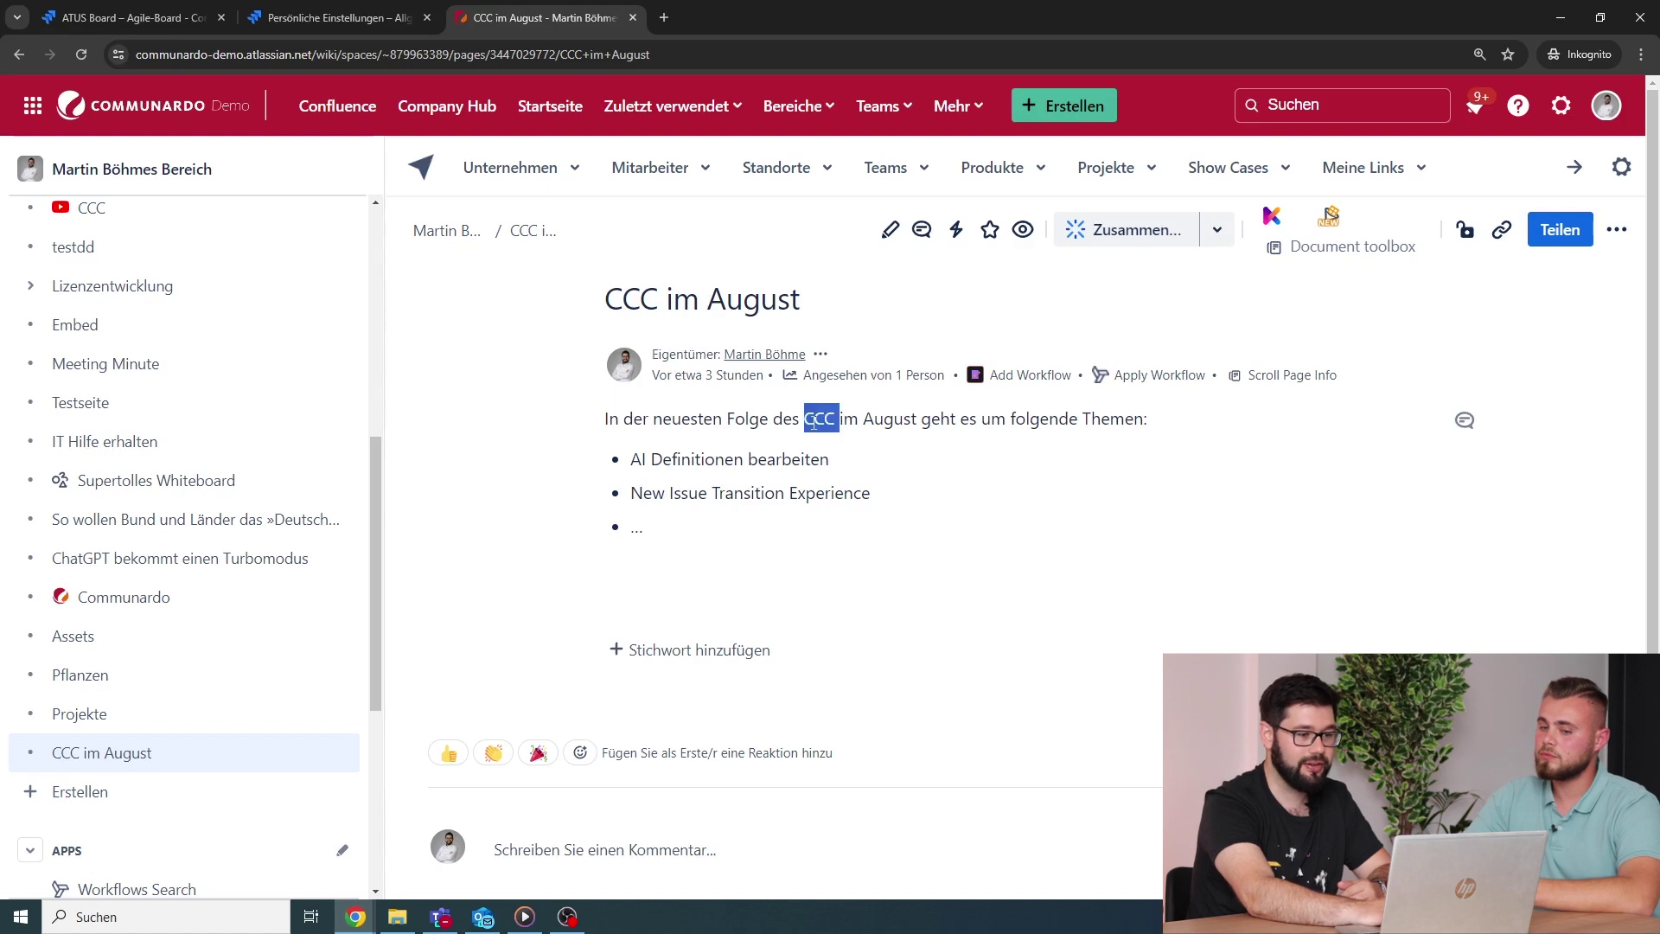
left_click(818, 370)
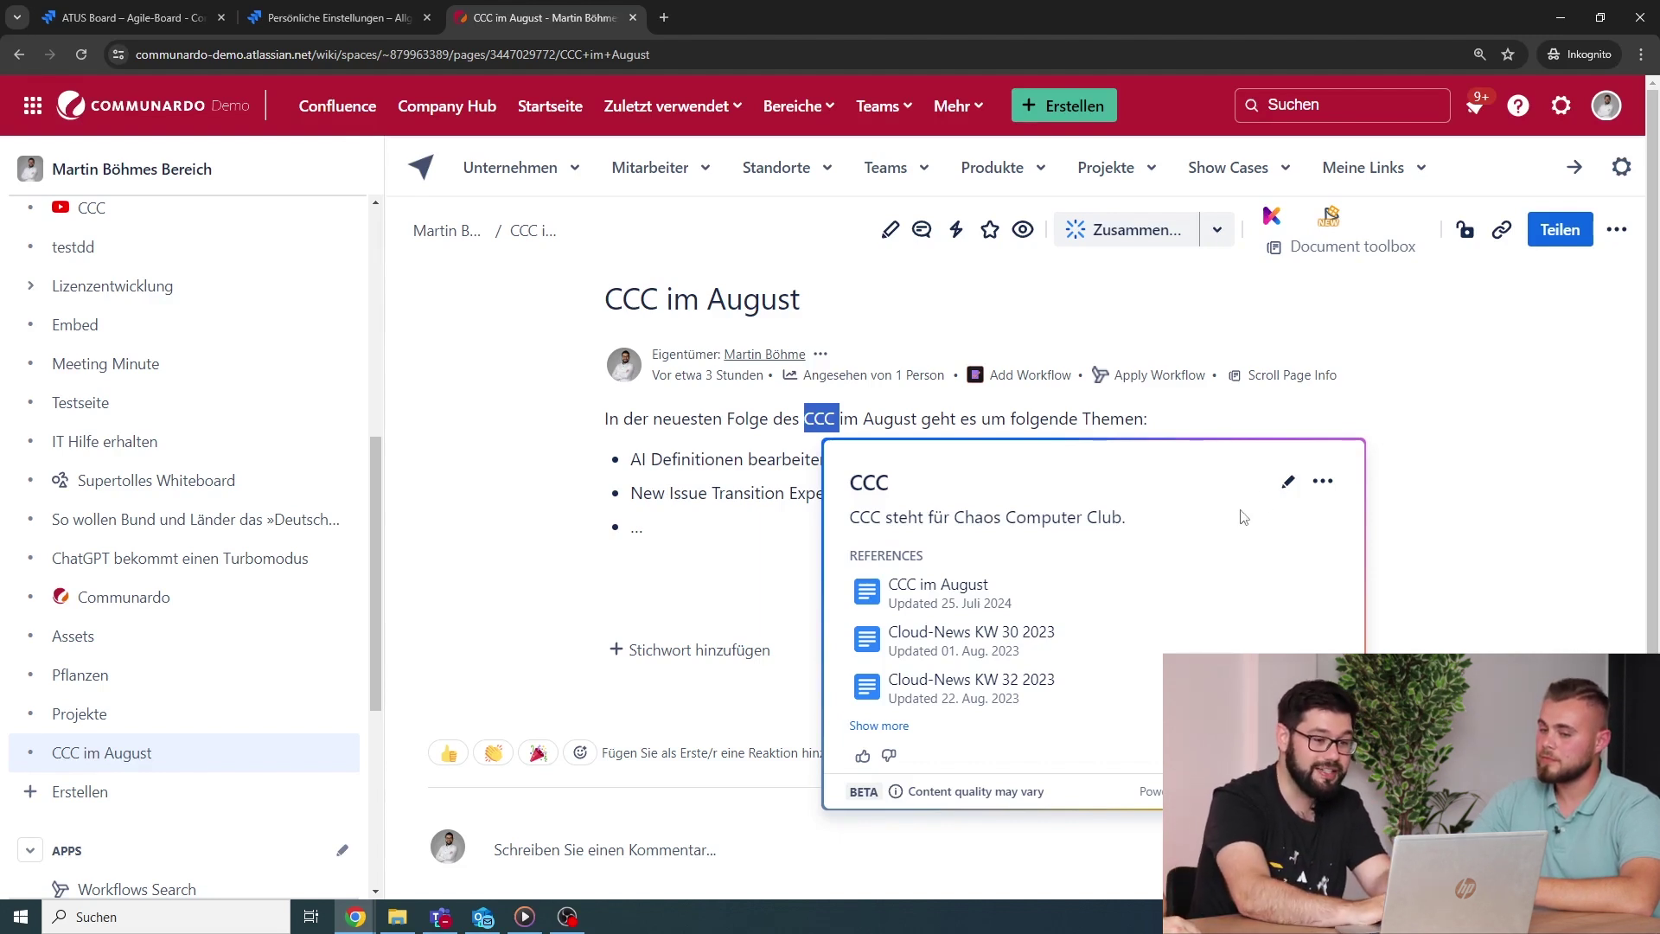
left_click(1290, 483)
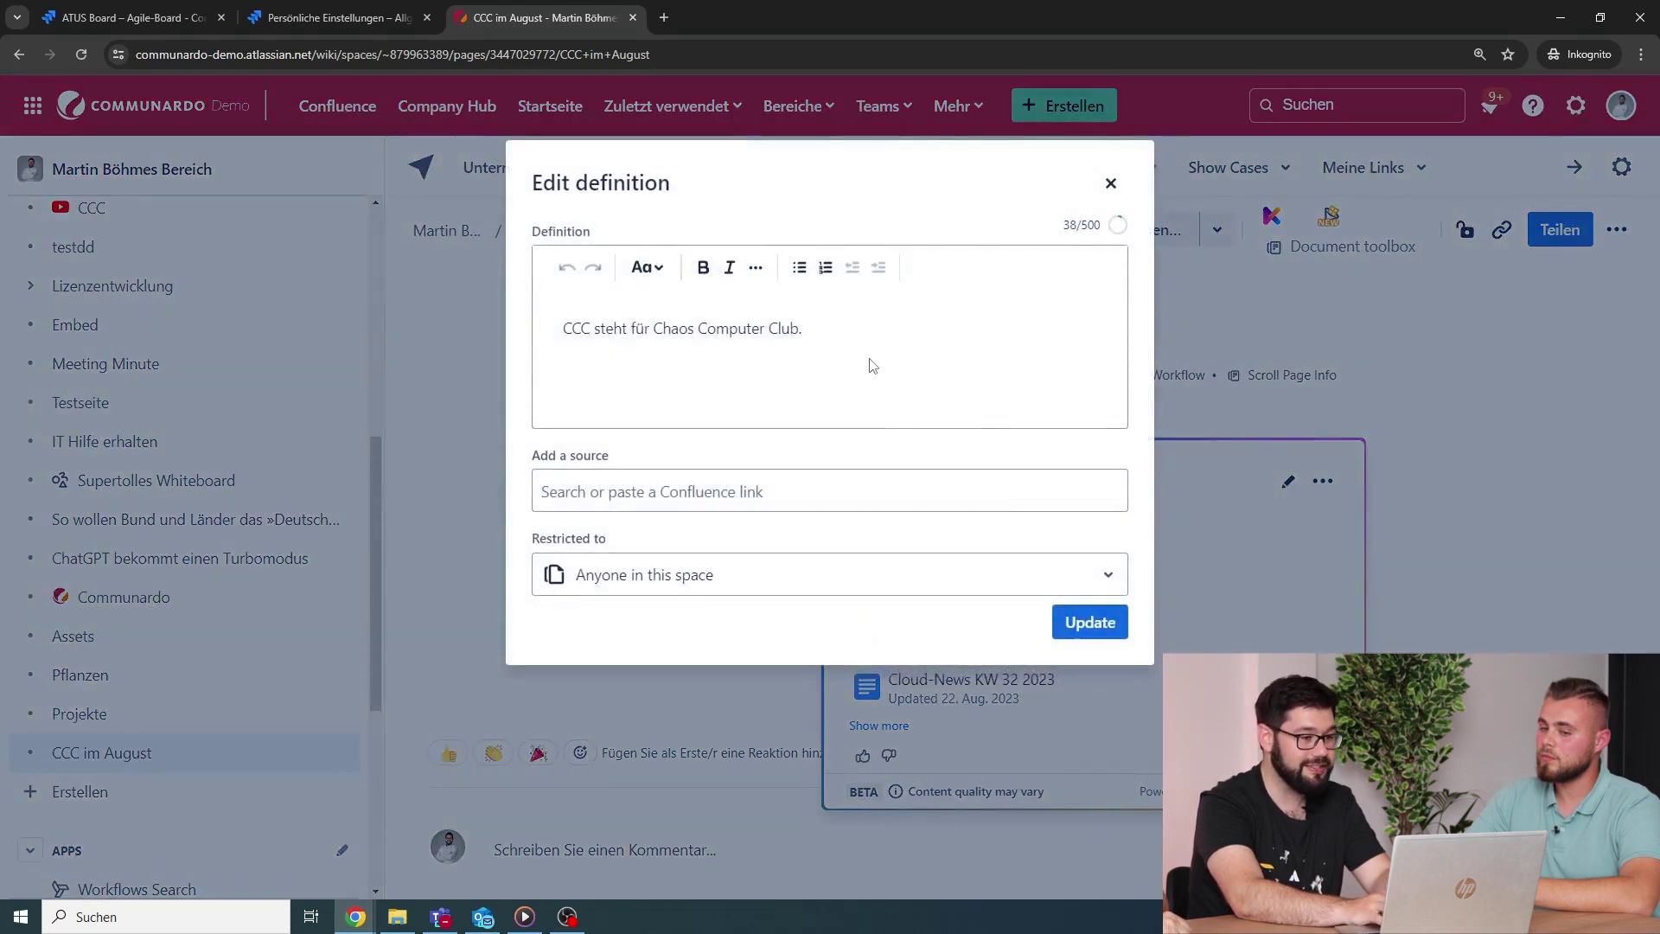
left_click_drag(868, 337, 656, 321)
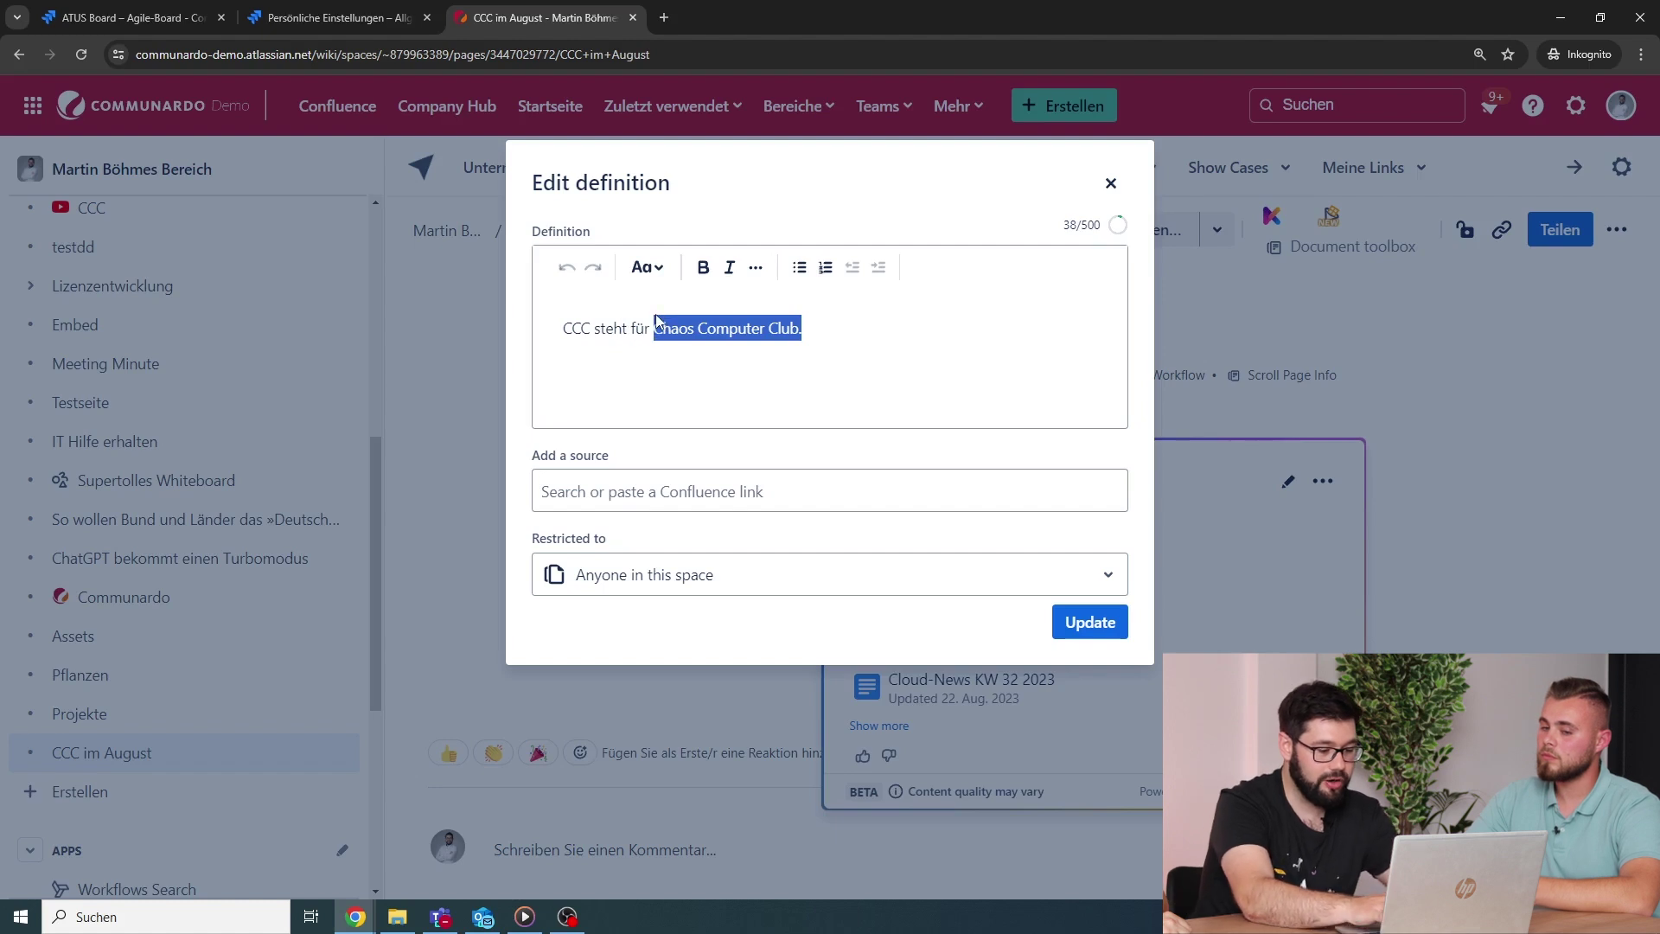
type("Communard")
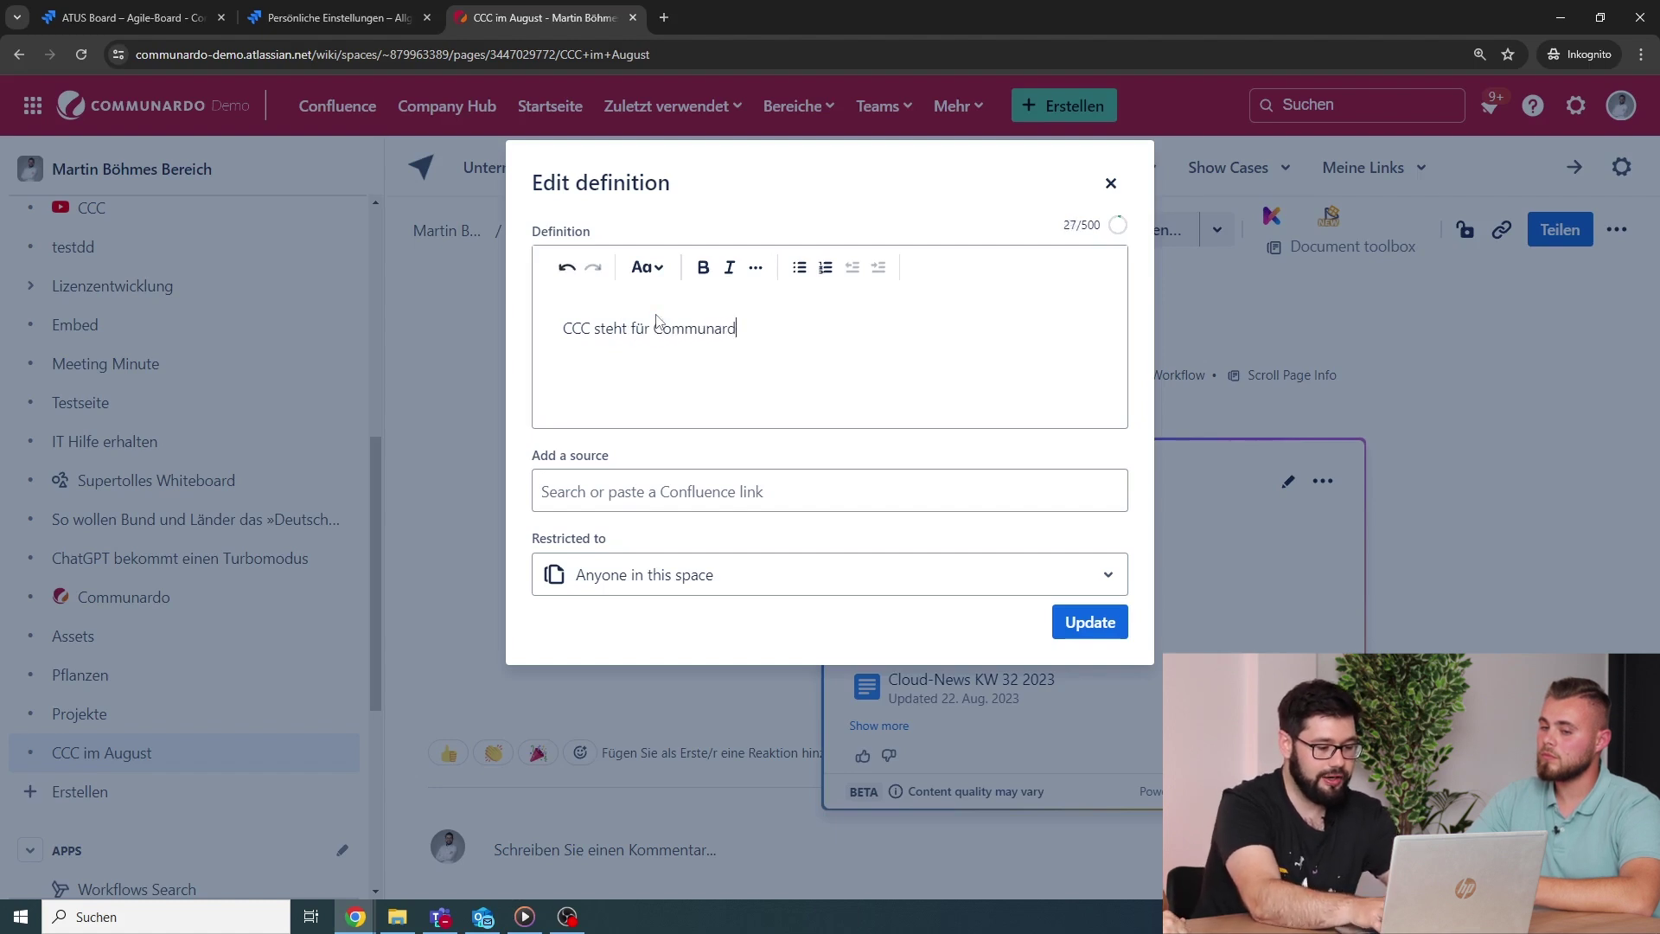
type("o Cloud Cl")
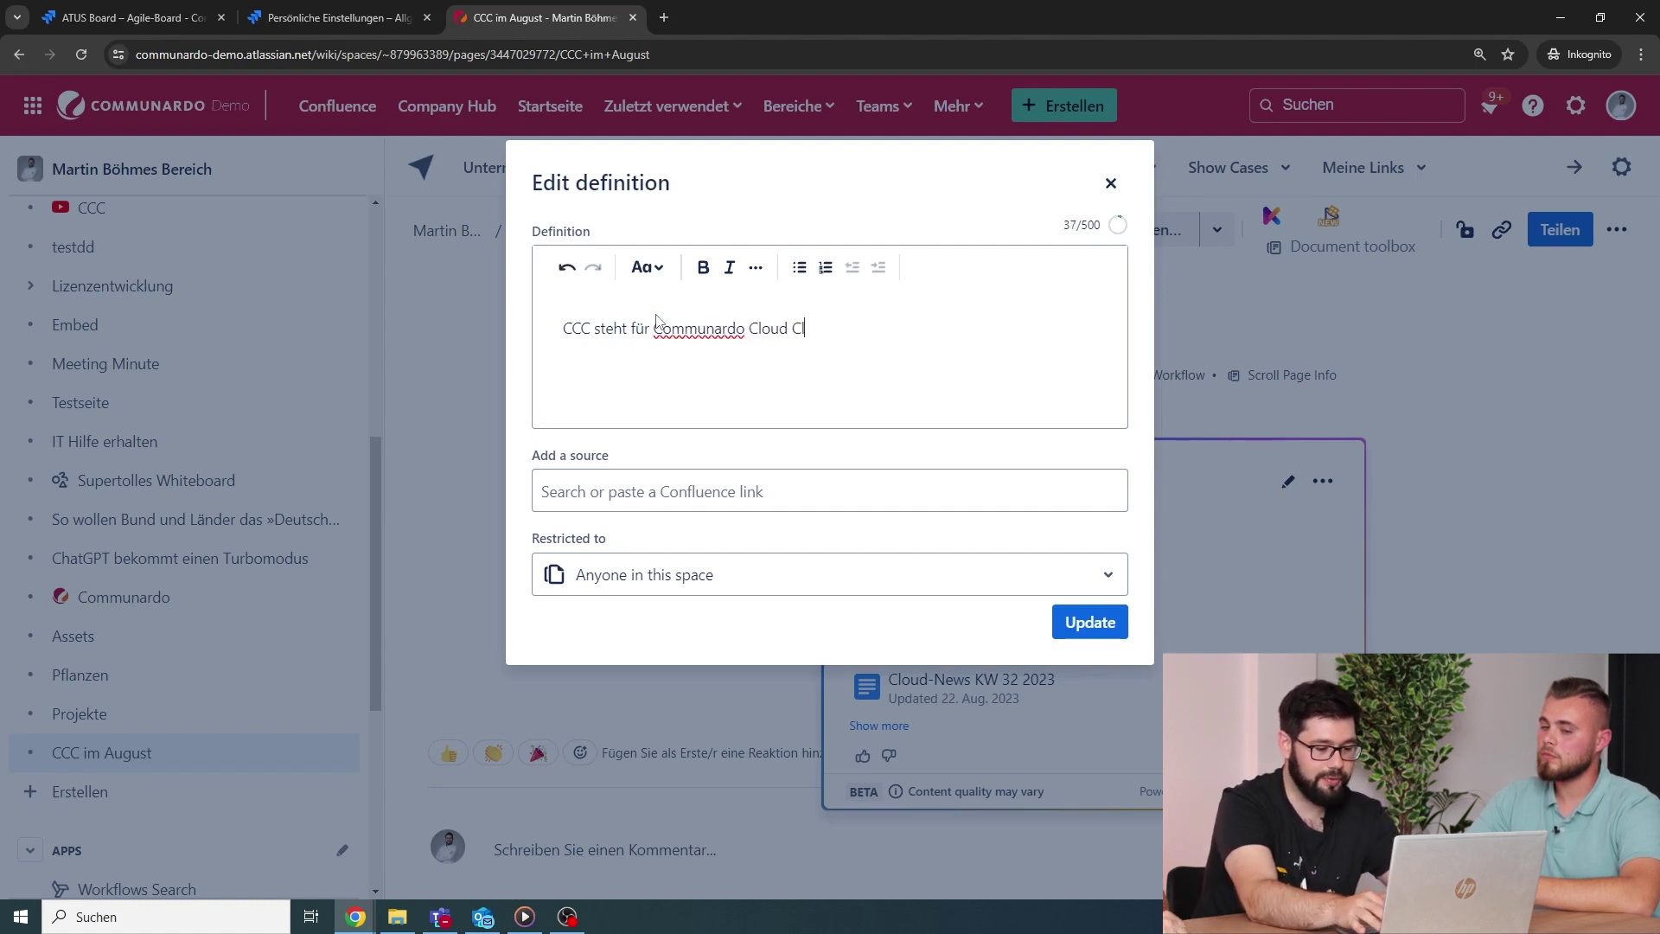
type("ose-up")
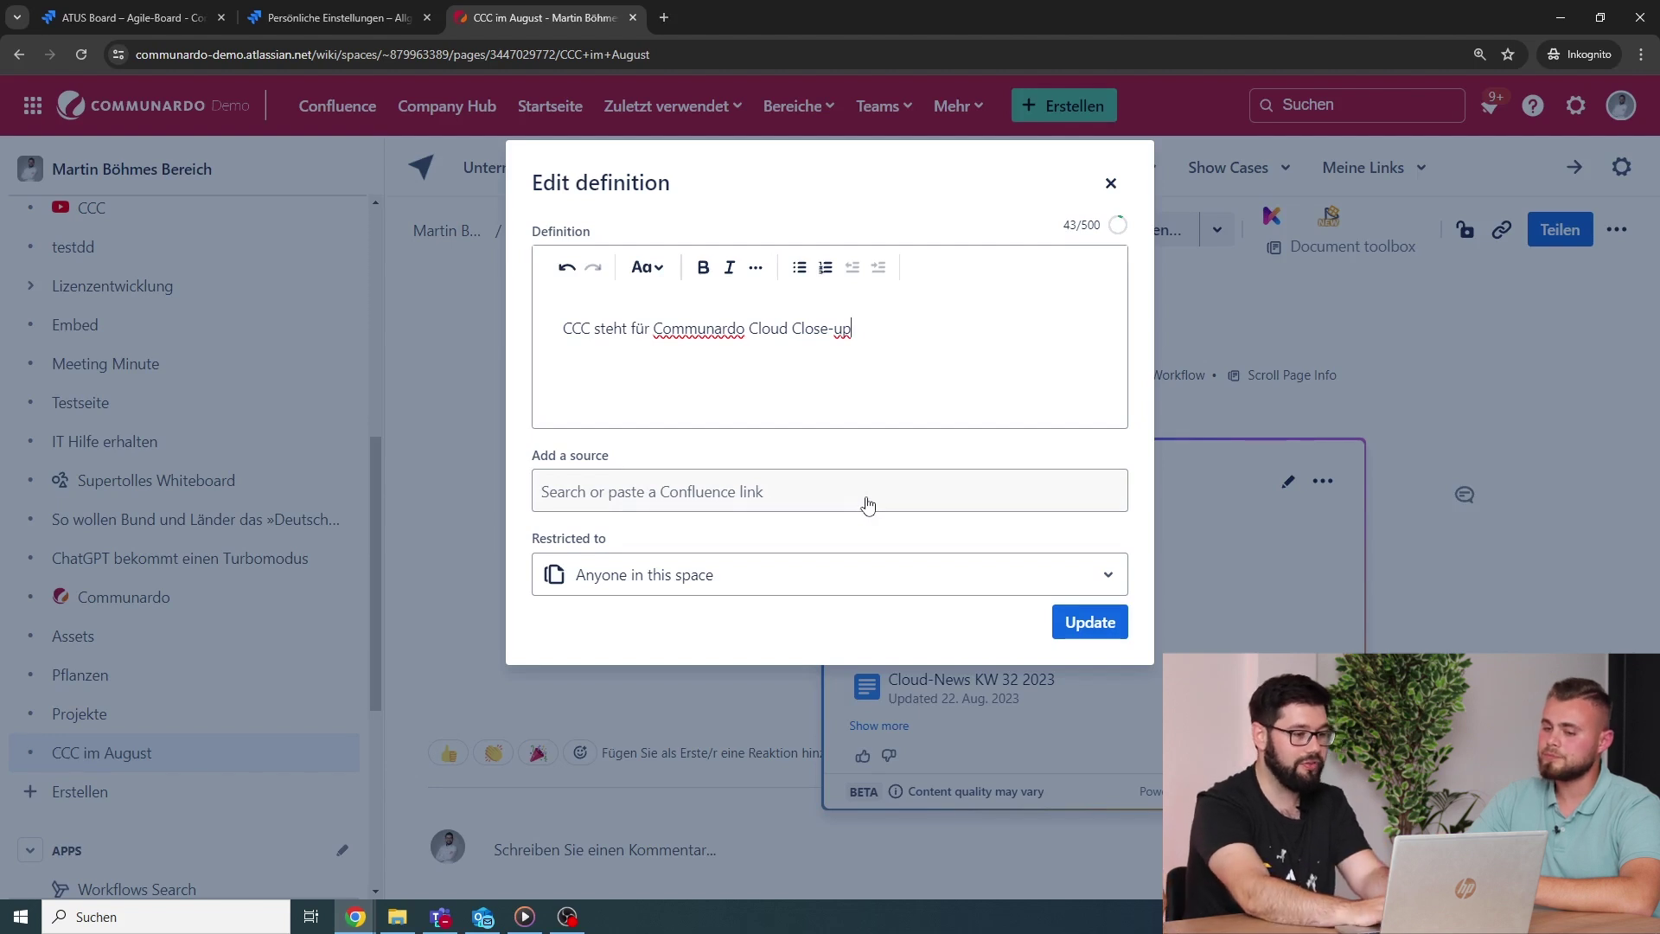
Restrict the CCC definition to anyone on this site and save it.
left_click(835, 574)
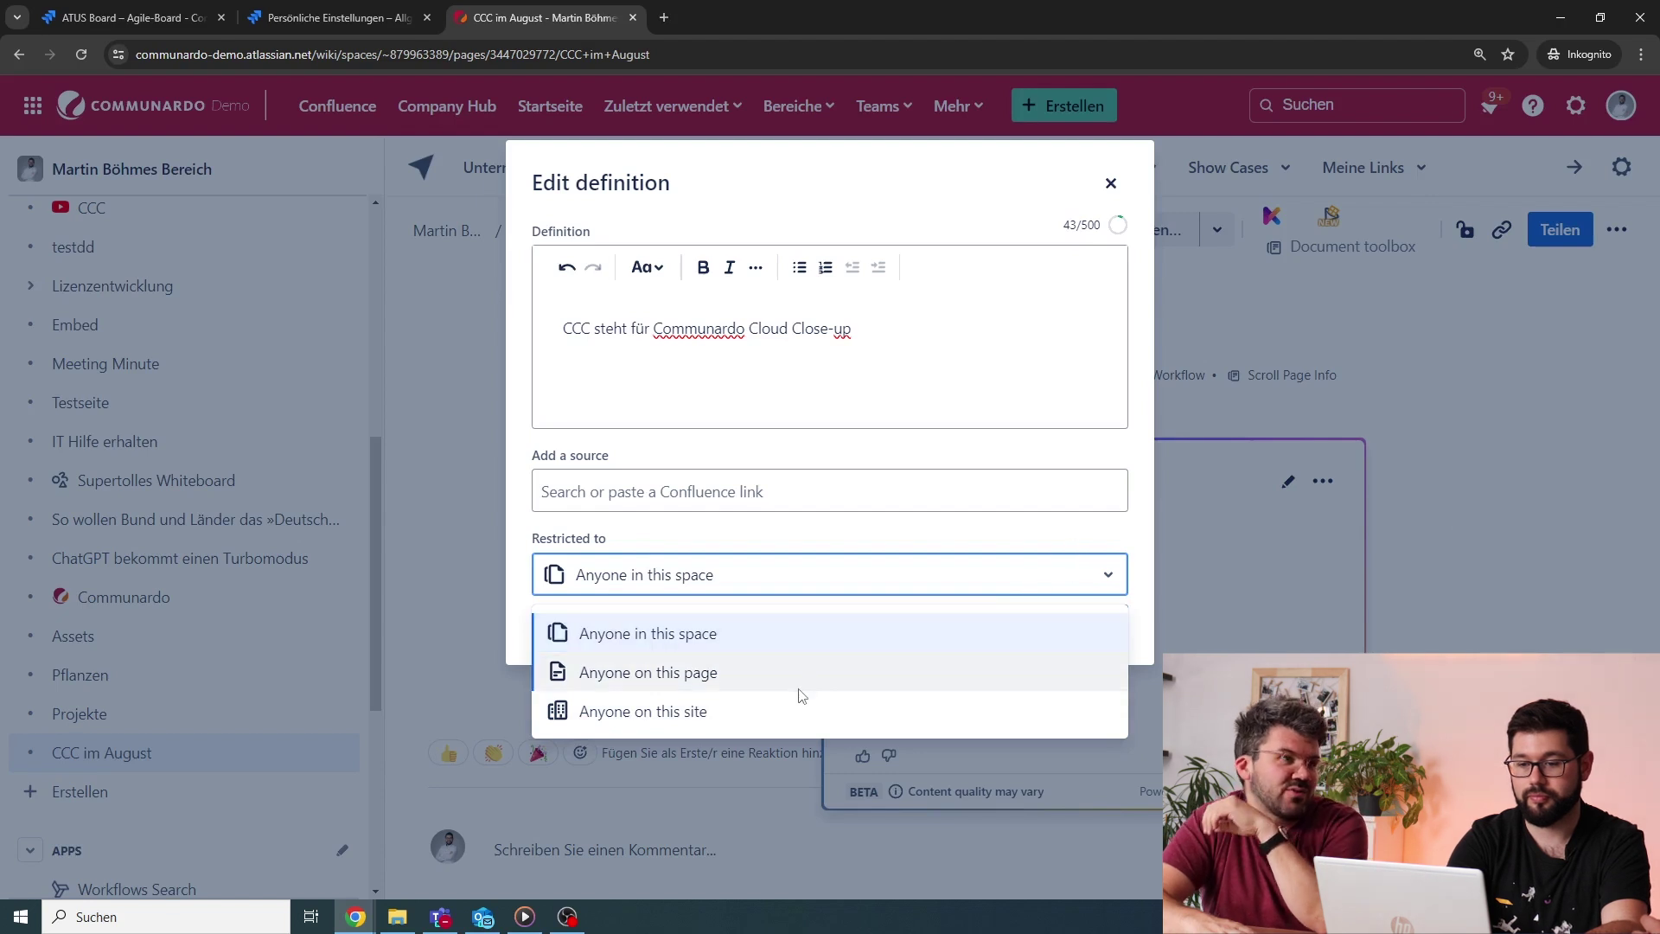
left_click(780, 716)
left_click(1103, 622)
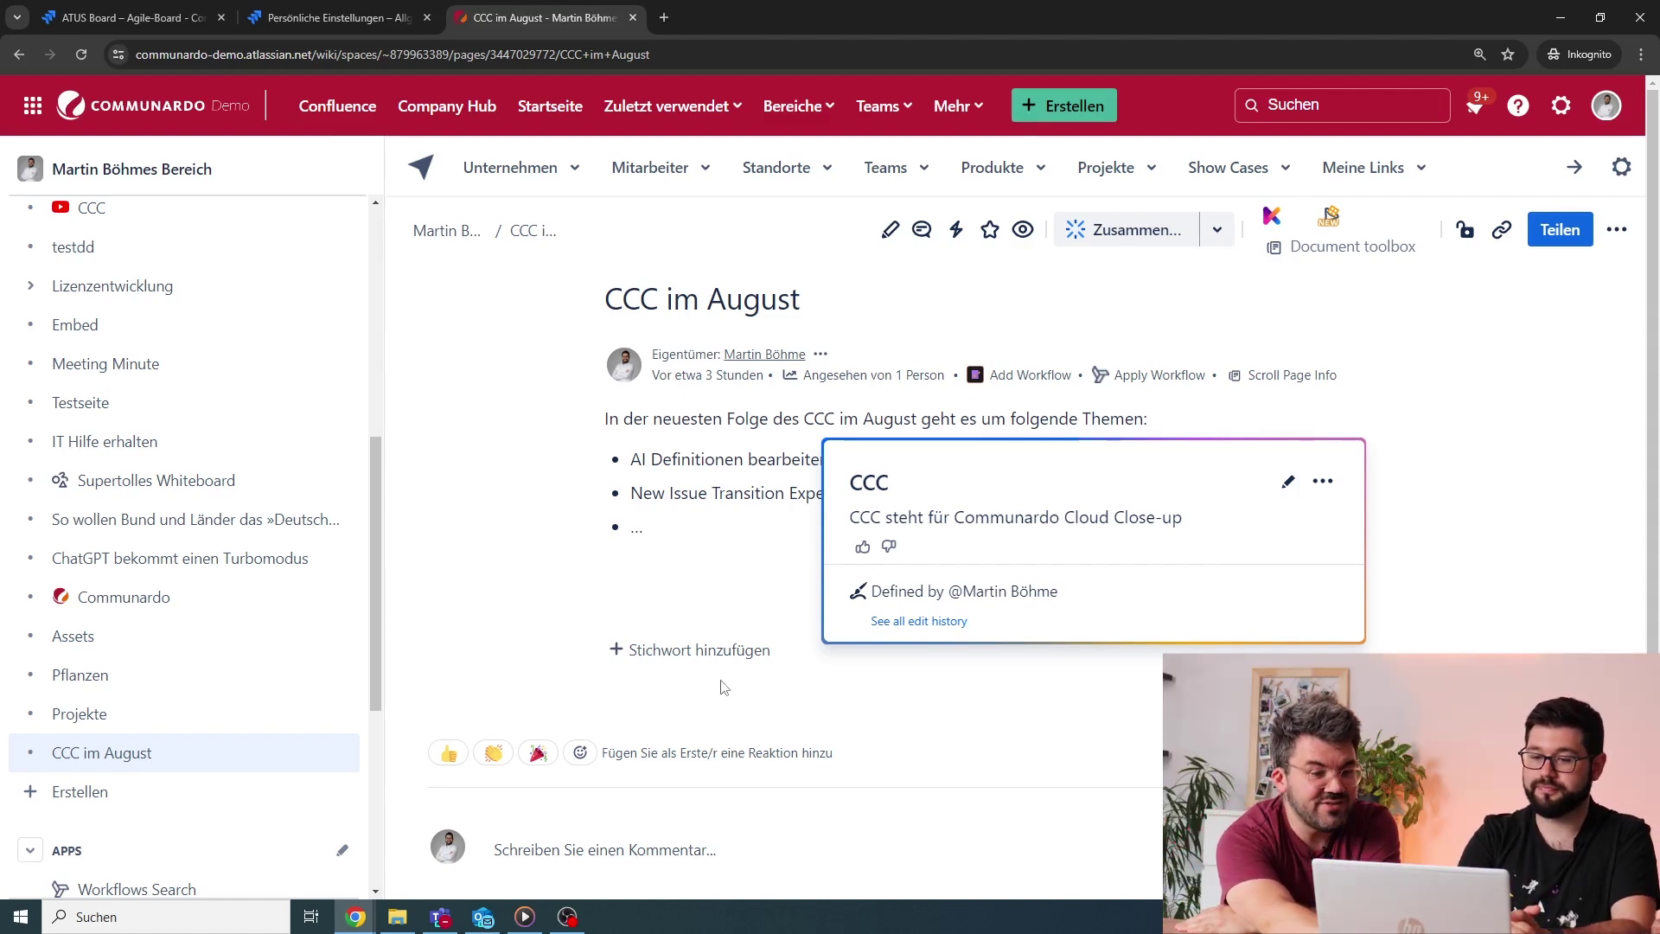
Switch to the media player and play the recording 2024-07-15_15-15-15 (1).
left_click(542, 917)
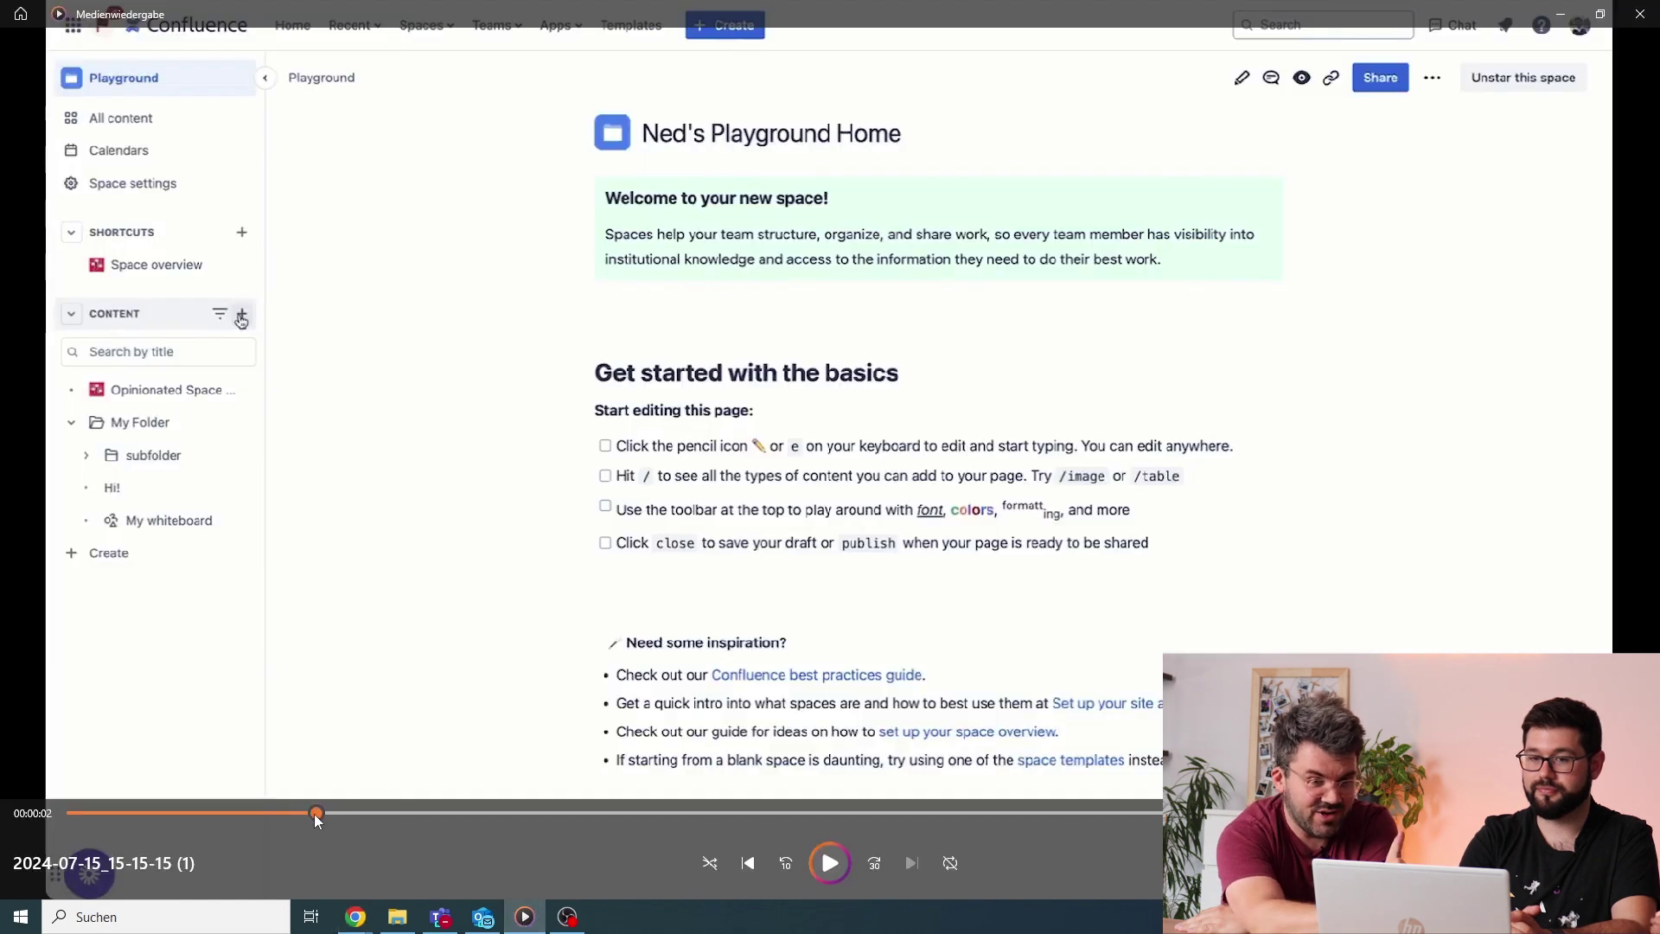
left_click(827, 866)
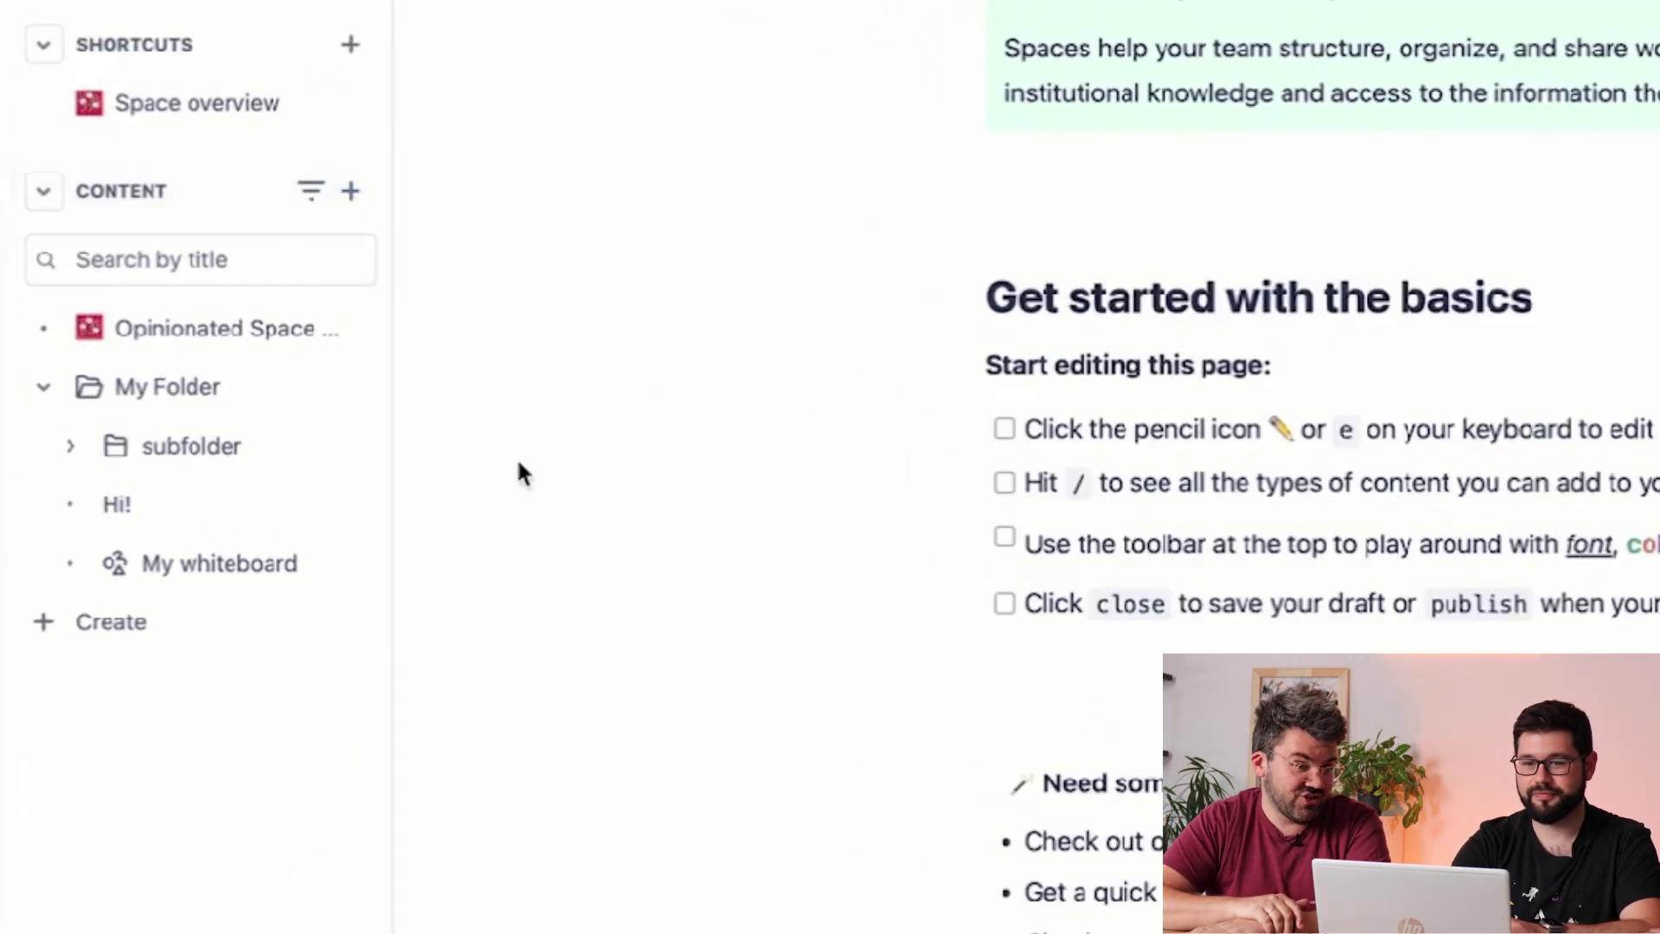
Name the new content folder "aa" and move it into My Folder.
type("aa")
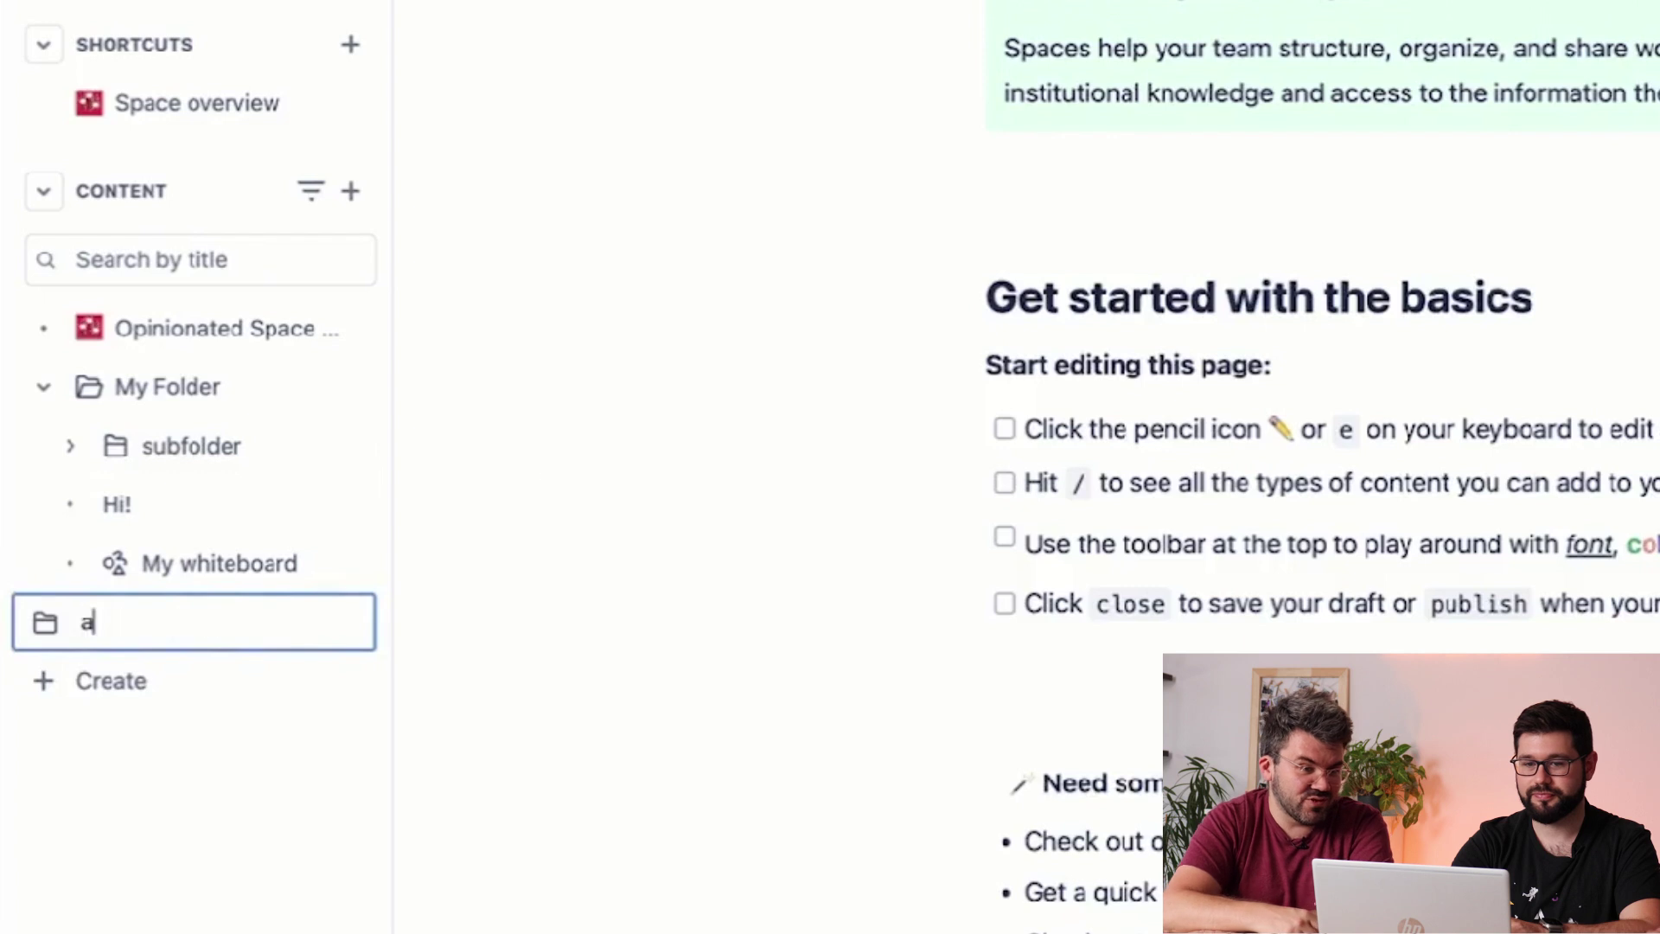
key("Return")
left_click_drag(159, 637, 136, 401)
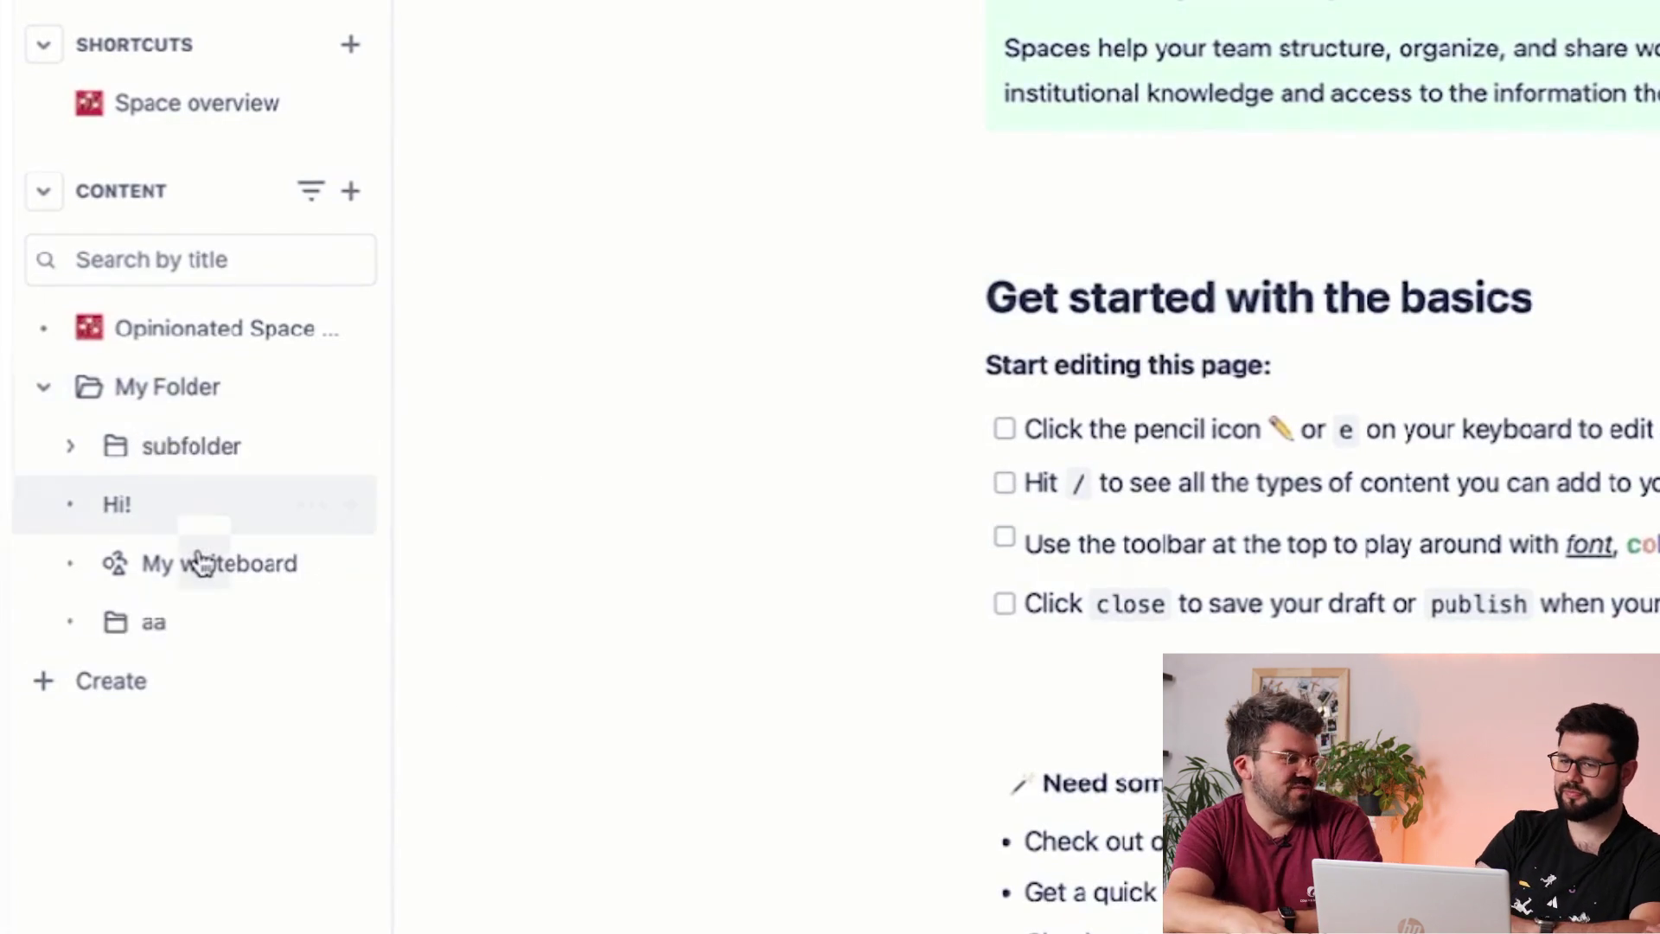
Expand and collapse subfolder and My Folder in the content tree to inspect the nesting.
left_click(71, 447)
left_click(72, 449)
left_click(43, 389)
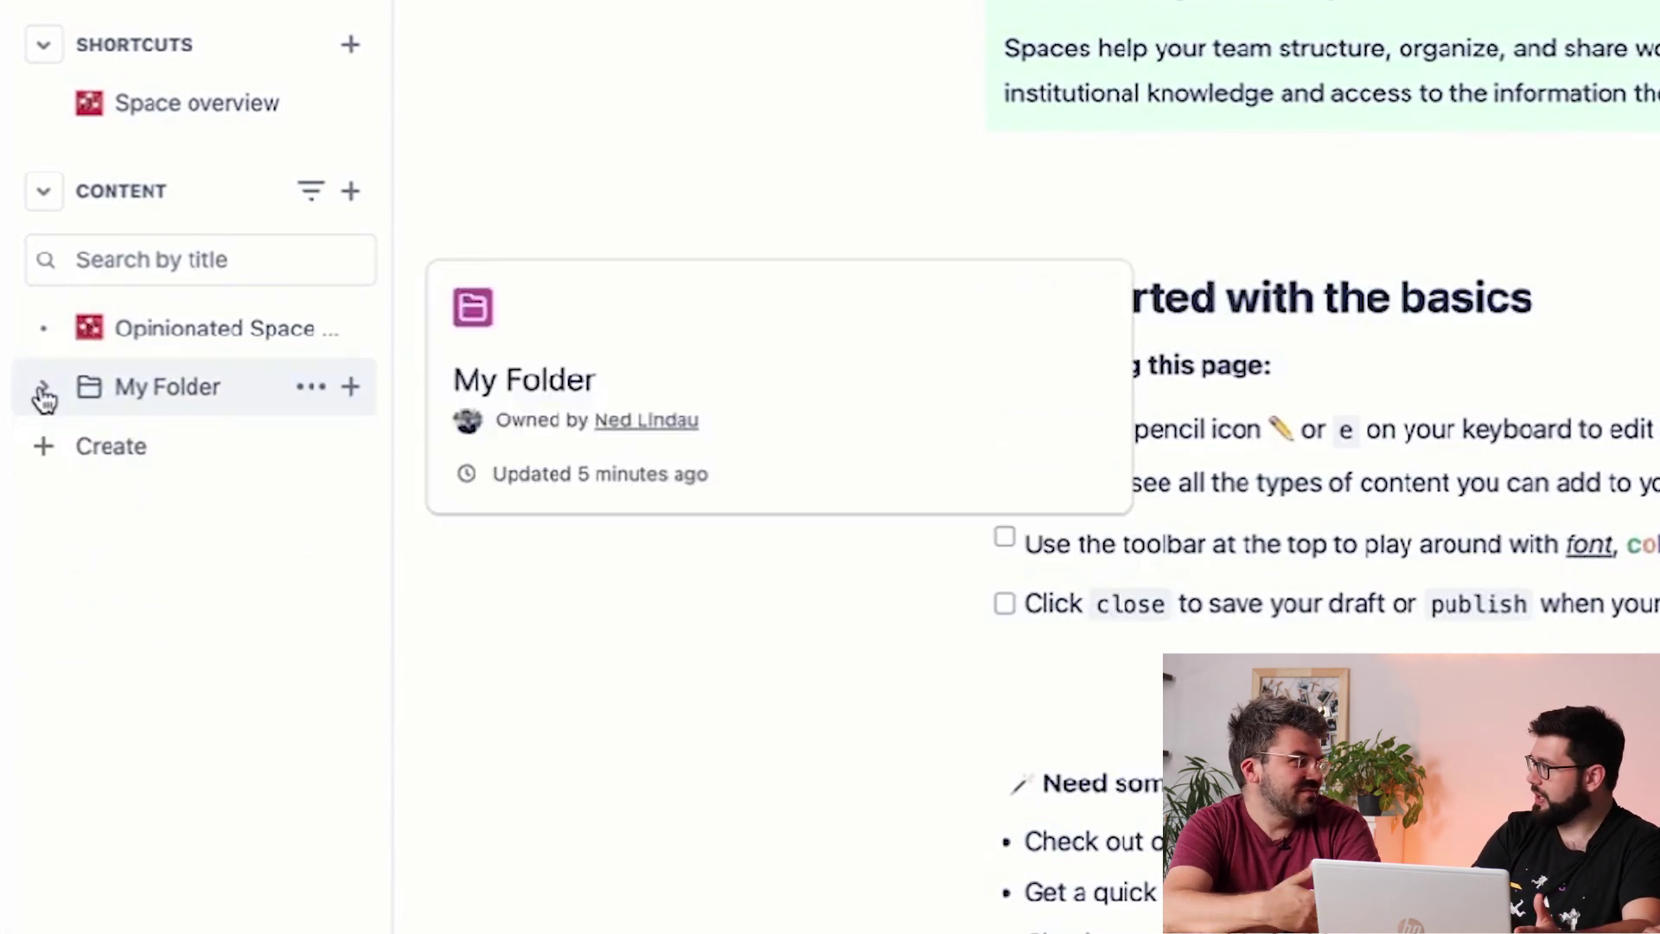
left_click(43, 389)
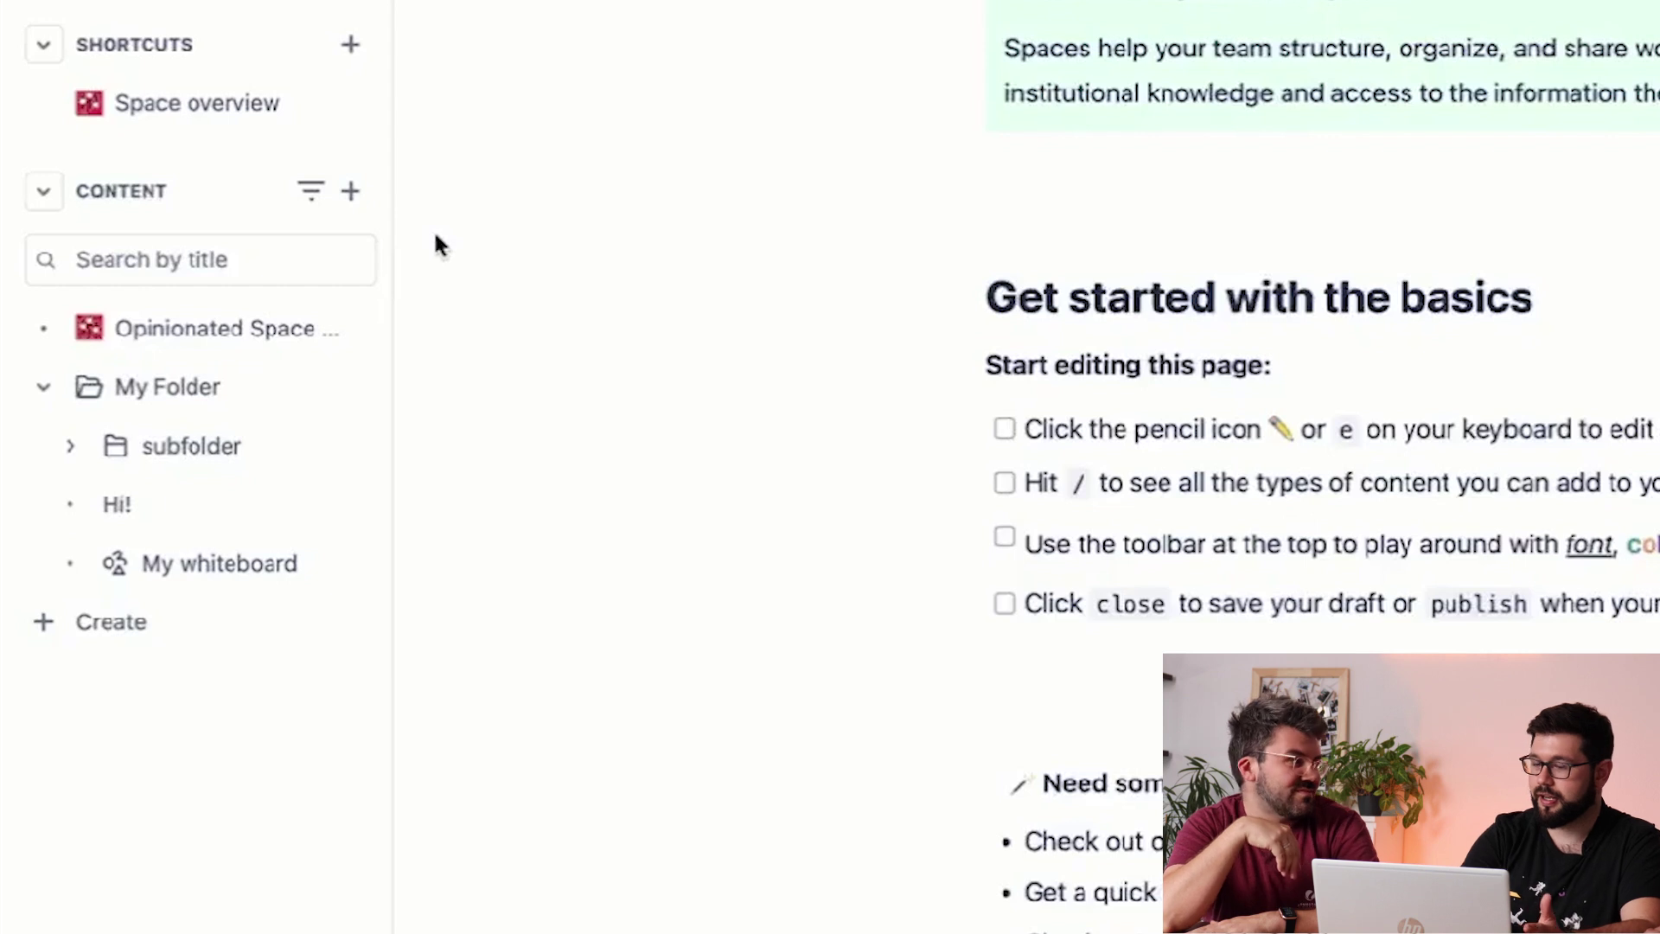
Create a folder named "aa" in the space's content tree, nest it under My Folder and check subfolder.
left_click(350, 194)
left_click(518, 473)
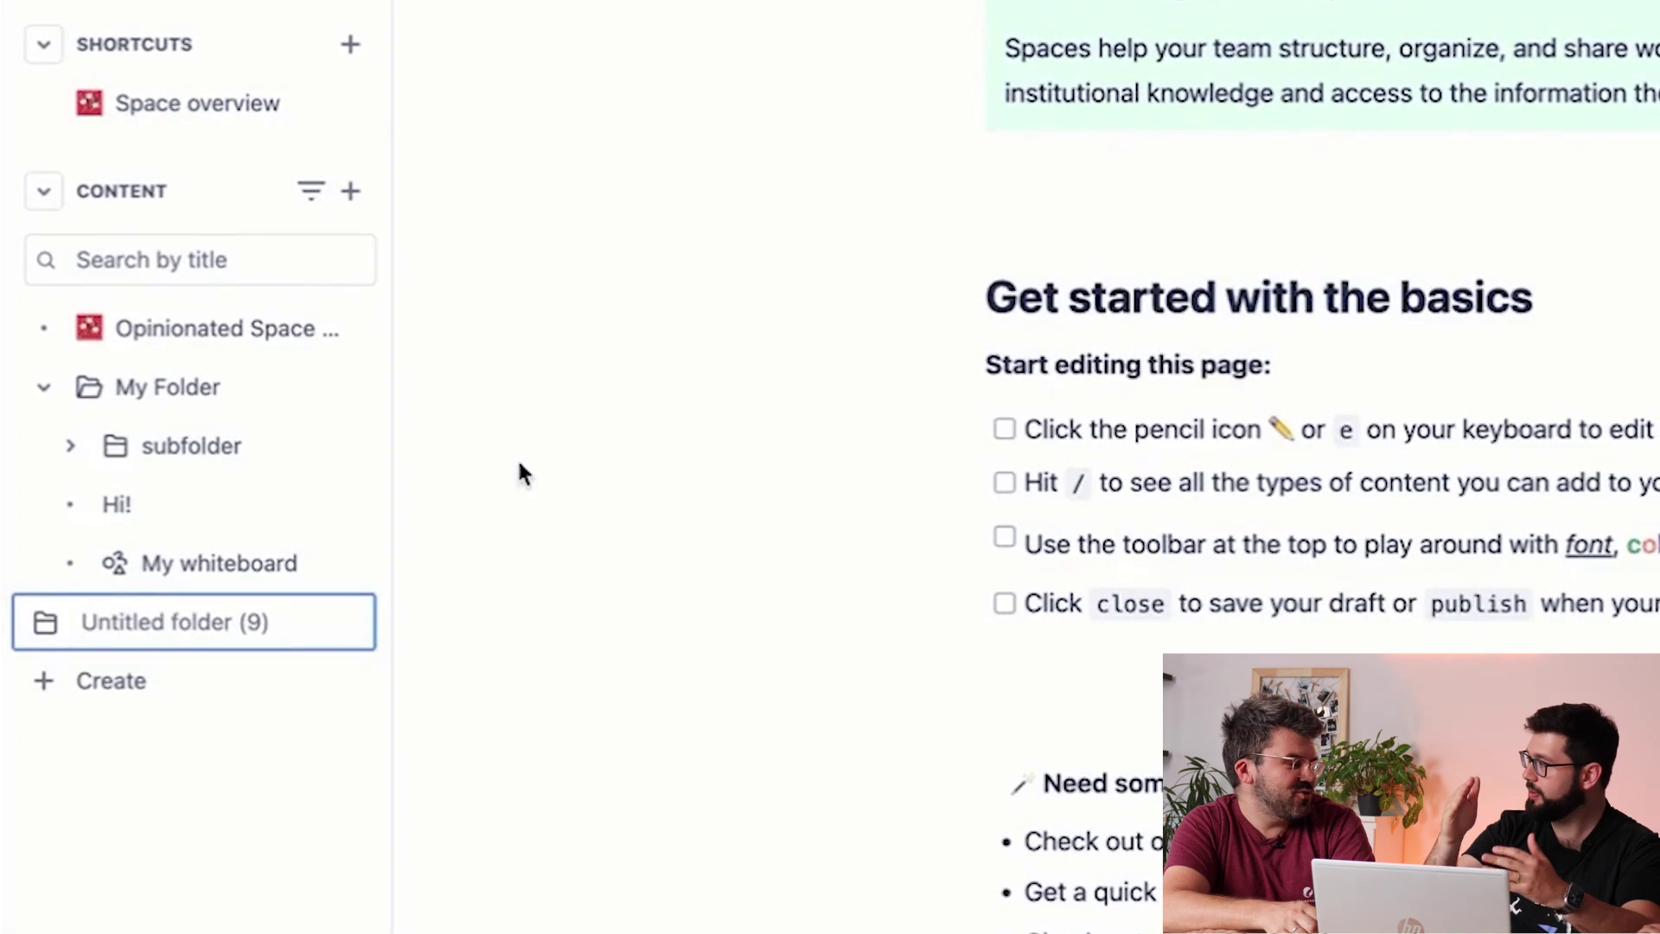
type("aa")
key("Return")
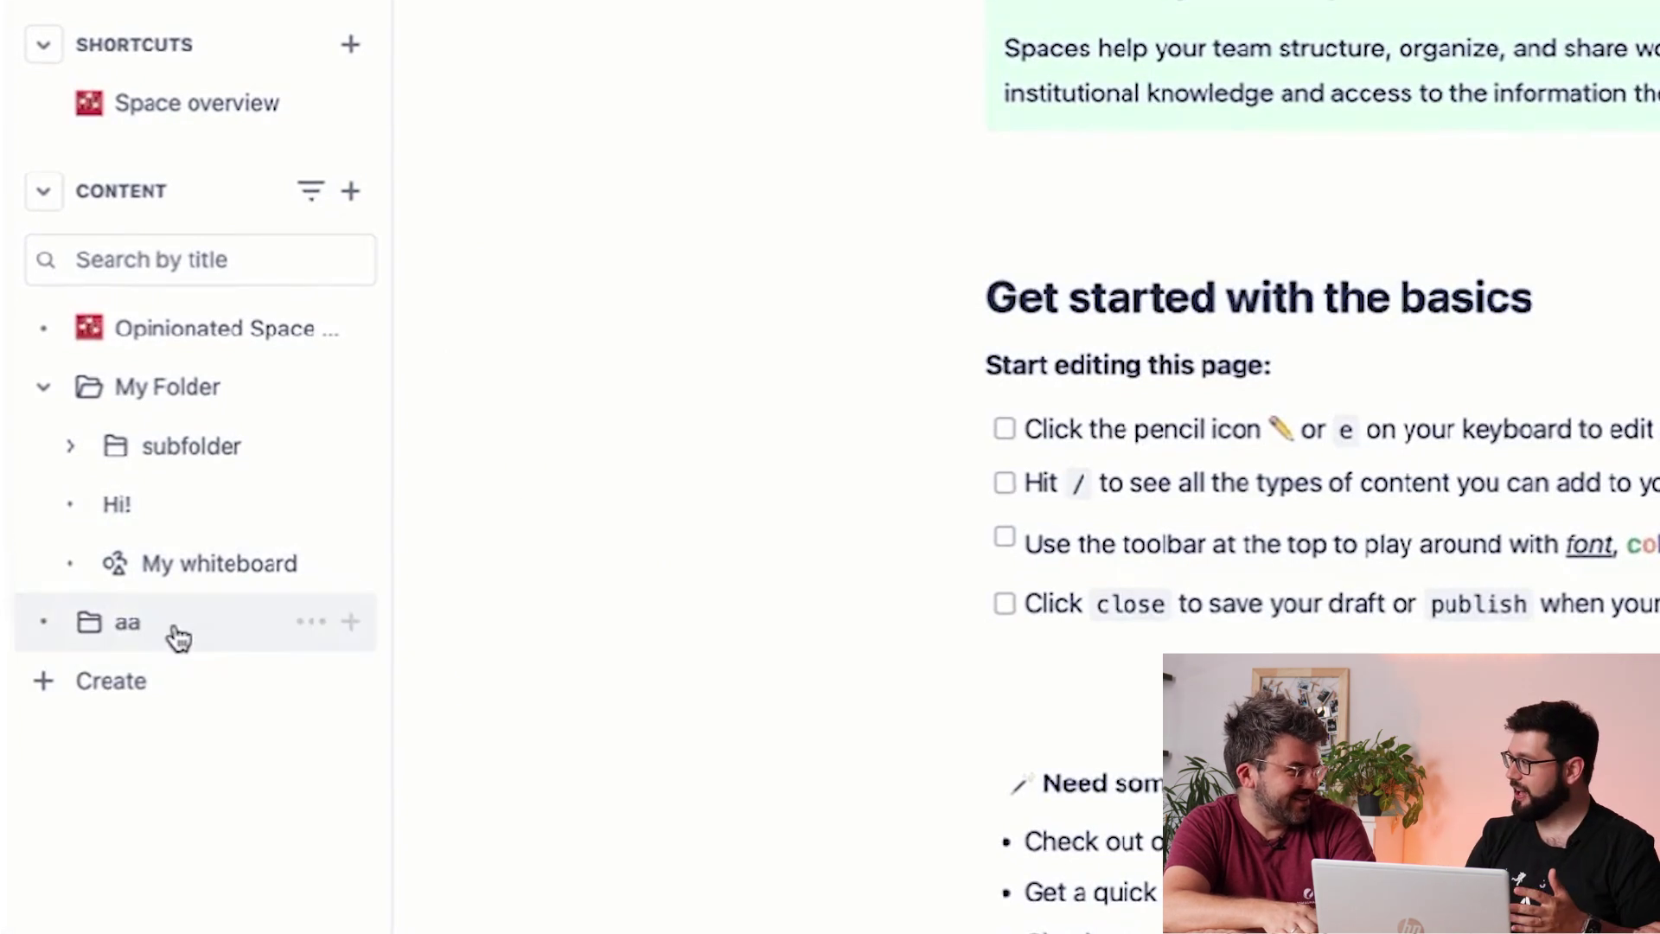
left_click_drag(163, 626, 134, 409)
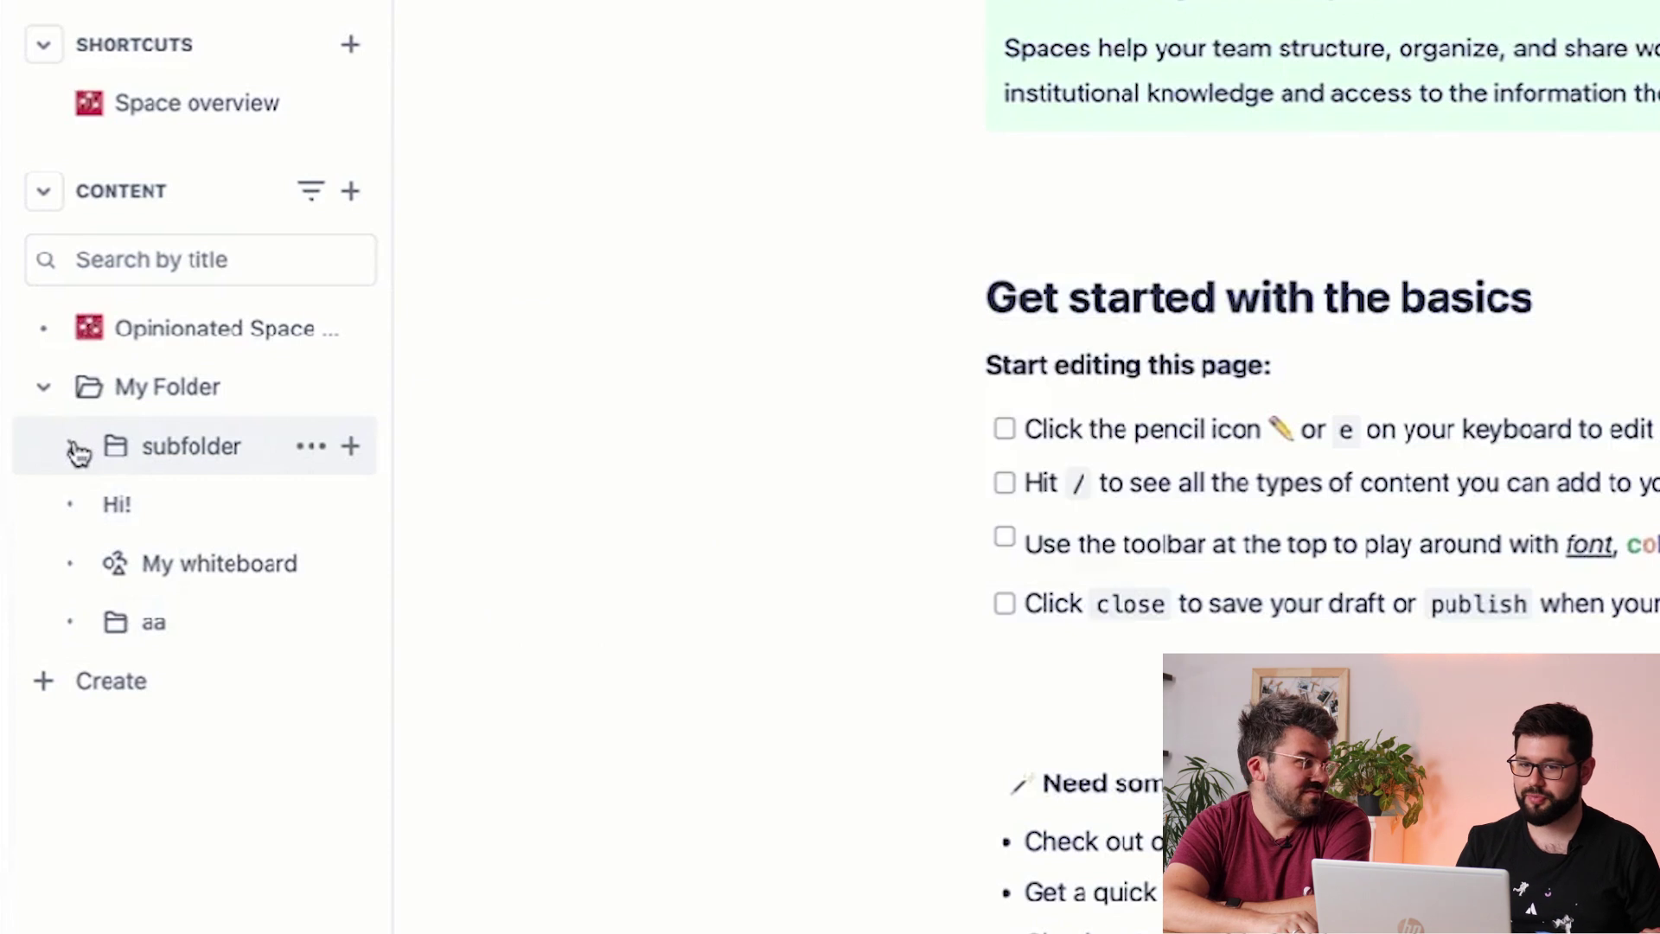
left_click(73, 447)
left_click(69, 442)
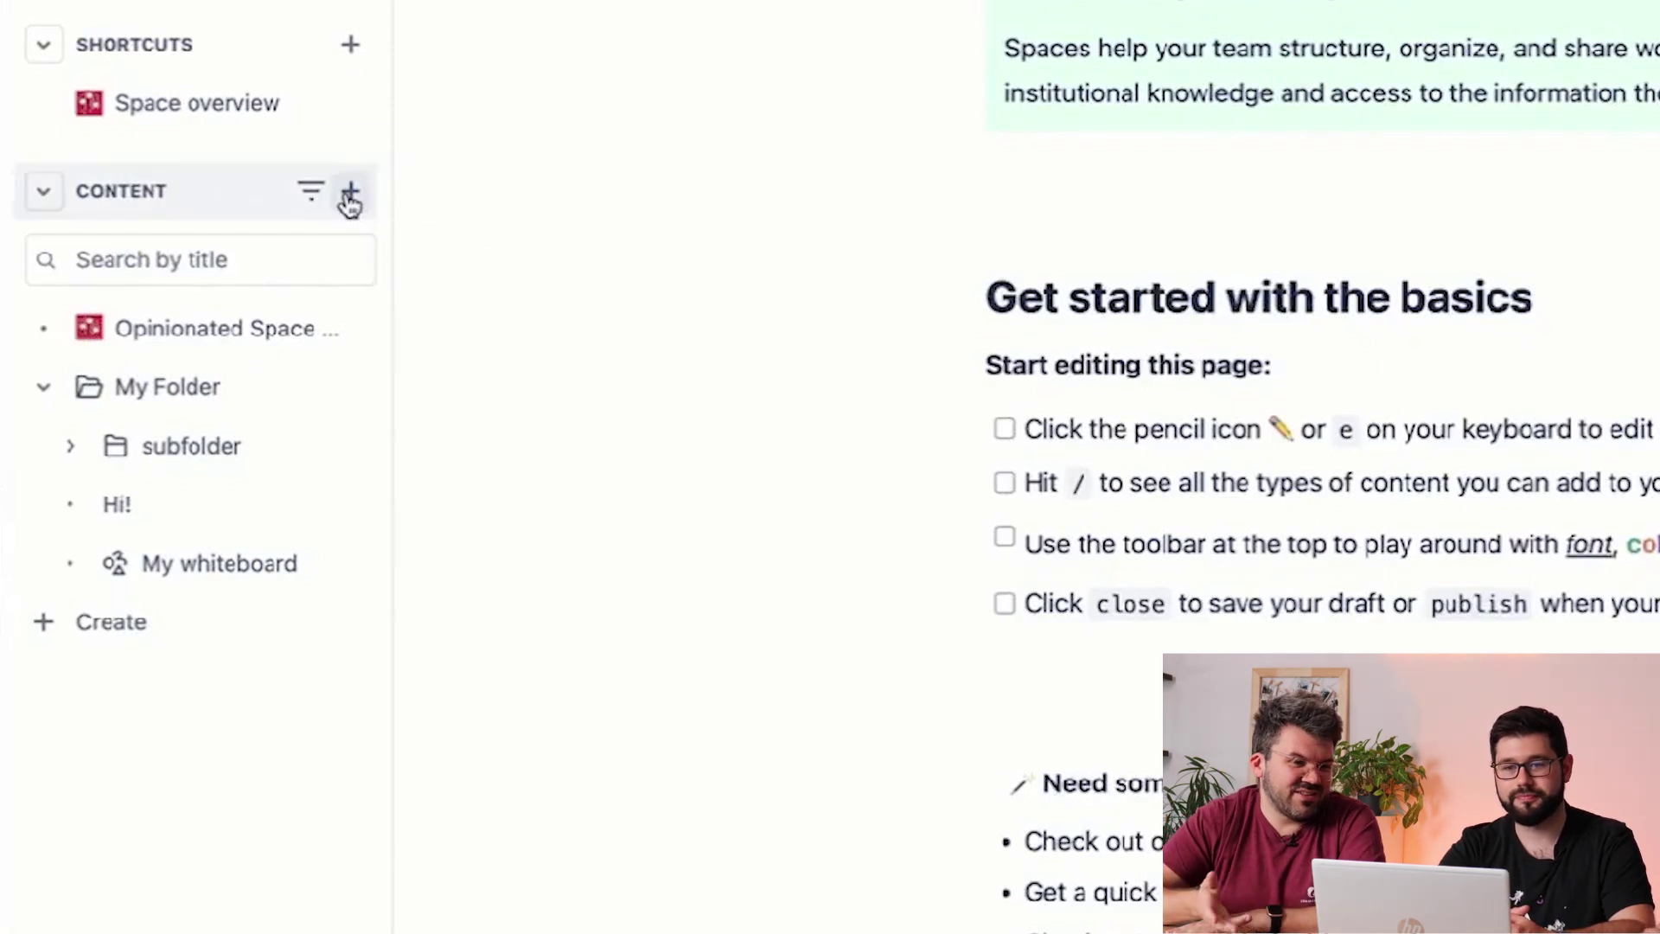
Add a new folder at the top level of the space's content tree.
left_click(350, 193)
left_click(519, 476)
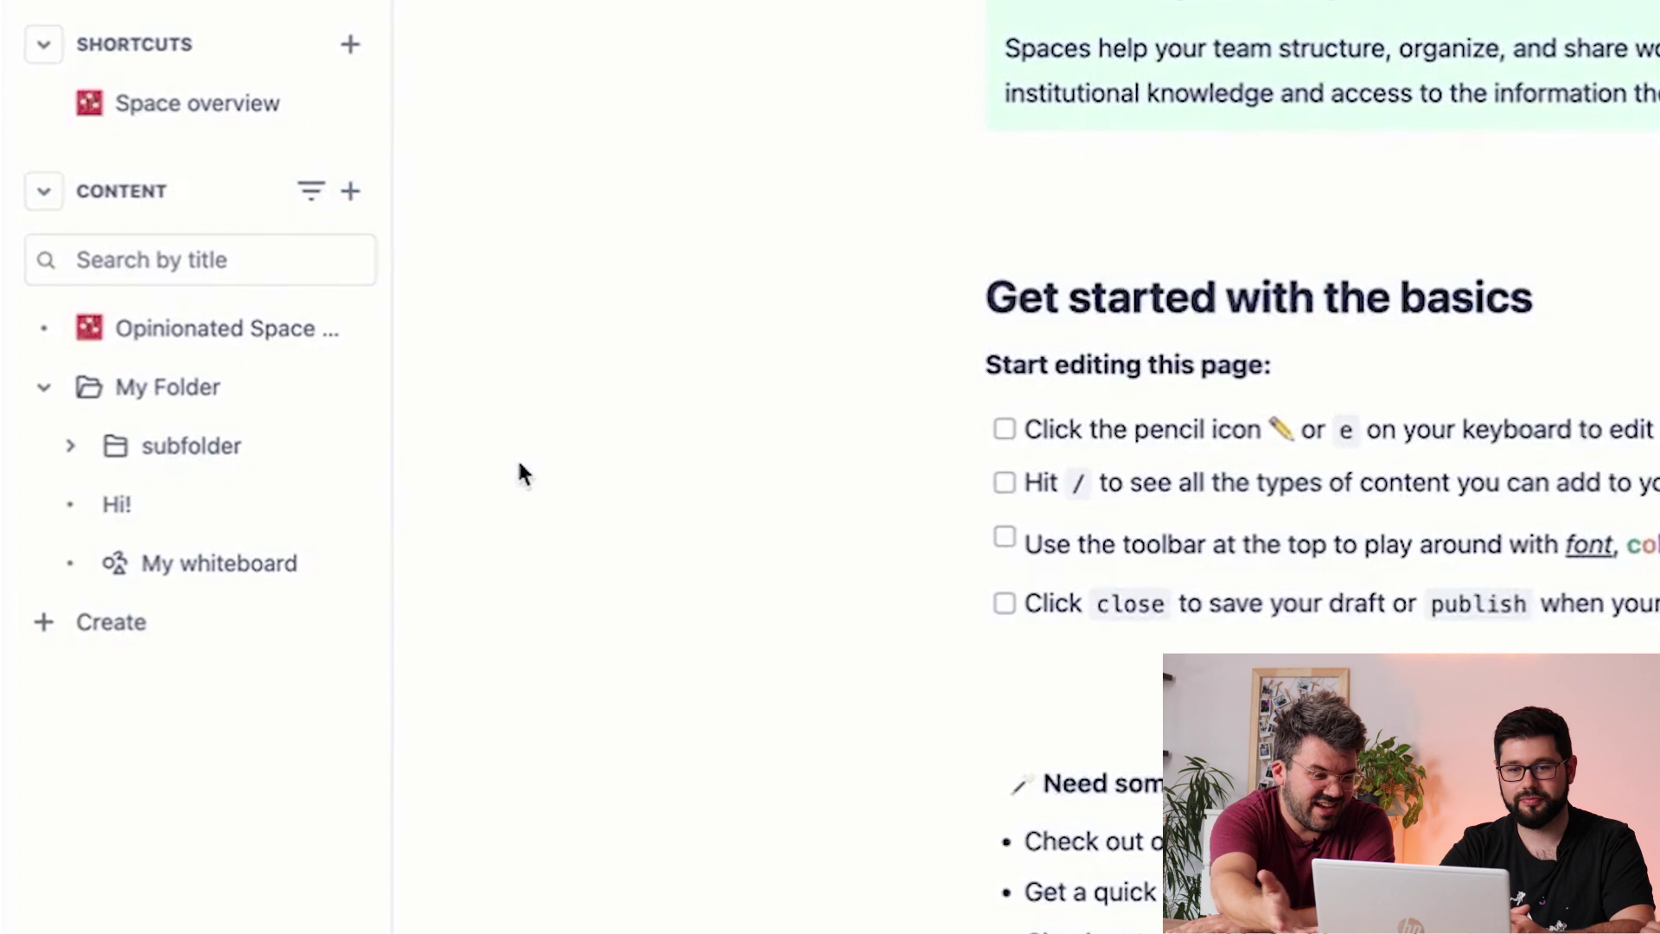